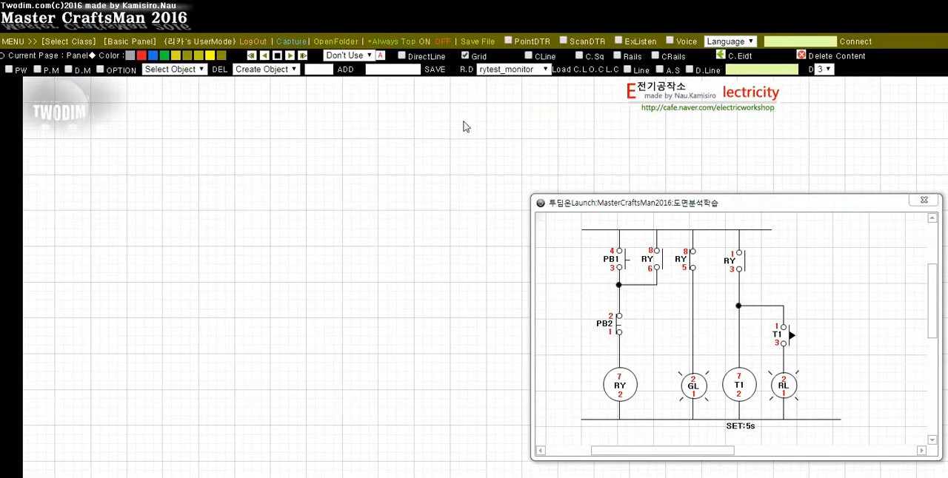
Load the saved rytest_monitor component layout onto the panel and keep the schematic window beside it
{"action": "left_click_drag", "start_coordinate": [593, 210], "coordinate": [475, 156]}
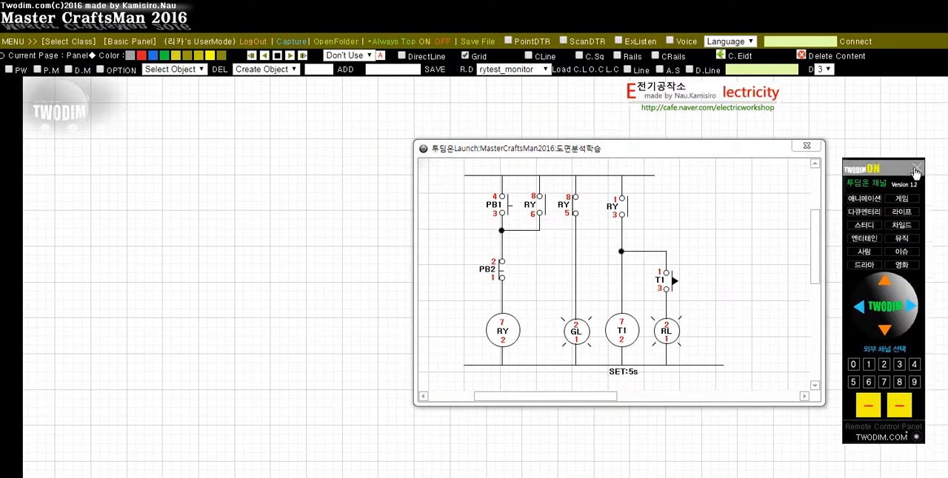
{"action": "left_click_drag", "start_coordinate": [490, 153], "coordinate": [452, 104]}
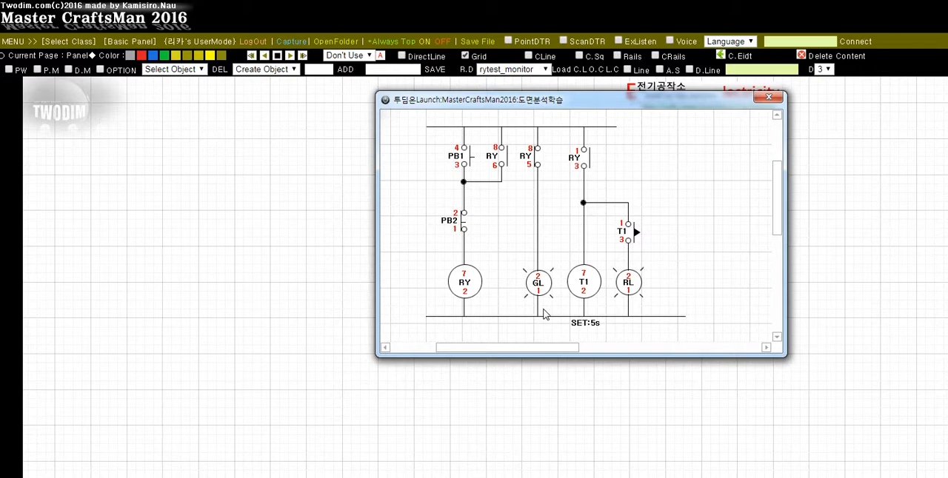
{"action": "left_click_drag", "start_coordinate": [431, 99], "coordinate": [503, 123]}
{"action": "left_click", "coordinate": [561, 70]}
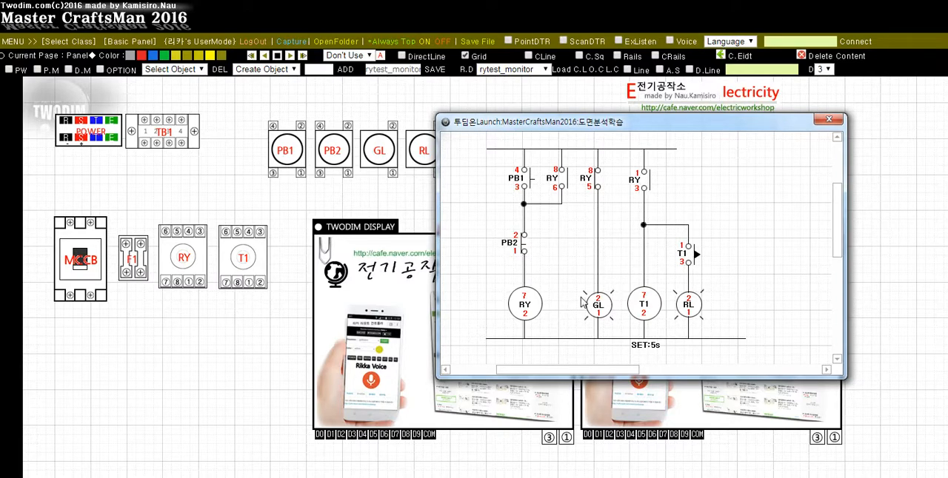
Wire the power supply through TB1, MCCB and F1 to RY terminals 8 and 1, and on to PB1 terminal 4
{"action": "left_click_drag", "start_coordinate": [489, 129], "coordinate": [437, 101]}
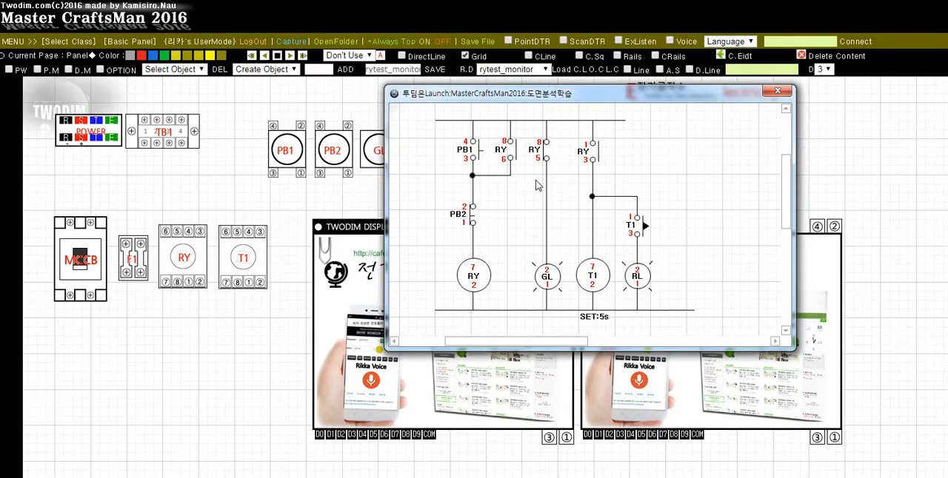
{"action": "left_click_drag", "start_coordinate": [495, 96], "coordinate": [606, 89]}
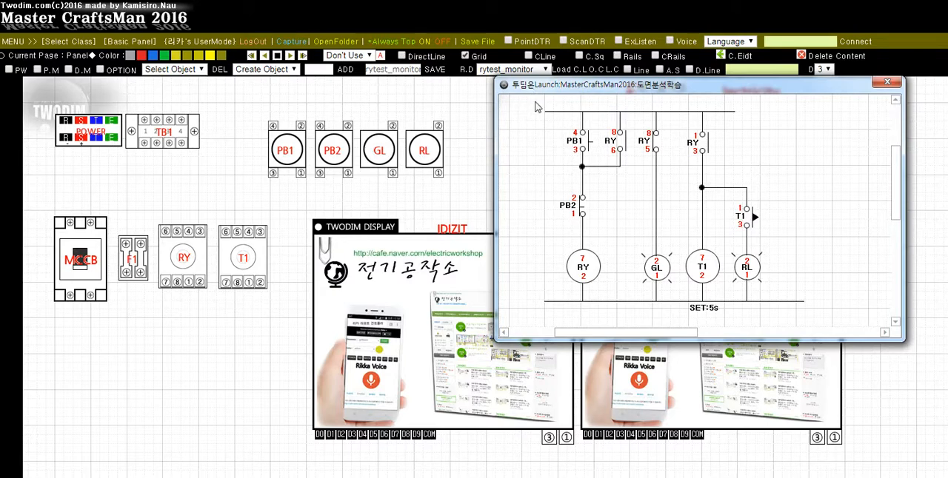
{"action": "left_click_drag", "start_coordinate": [542, 86], "coordinate": [561, 142]}
{"action": "left_click", "coordinate": [227, 134]}
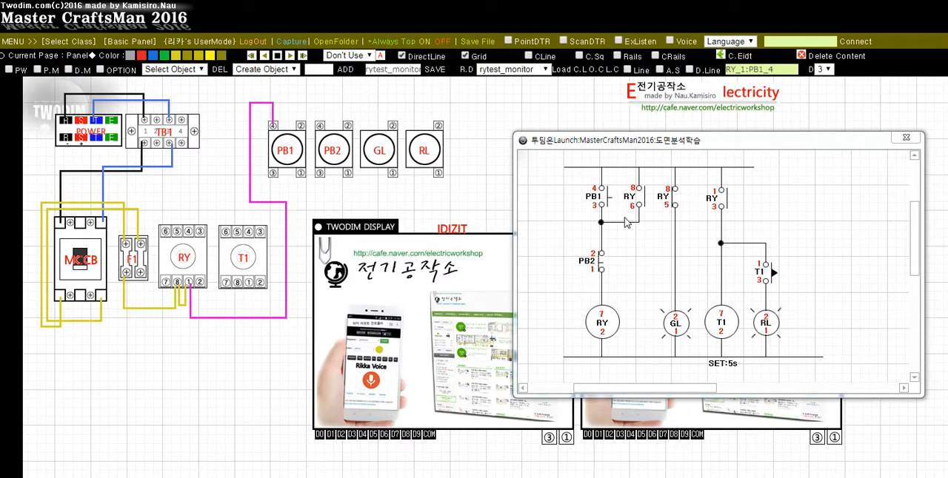
Connect PB1 terminal 3 to PB2 terminal 2 and RY terminal 6, and PB2 terminal 1 to RY terminal 7
{"action": "left_click", "coordinate": [602, 263]}
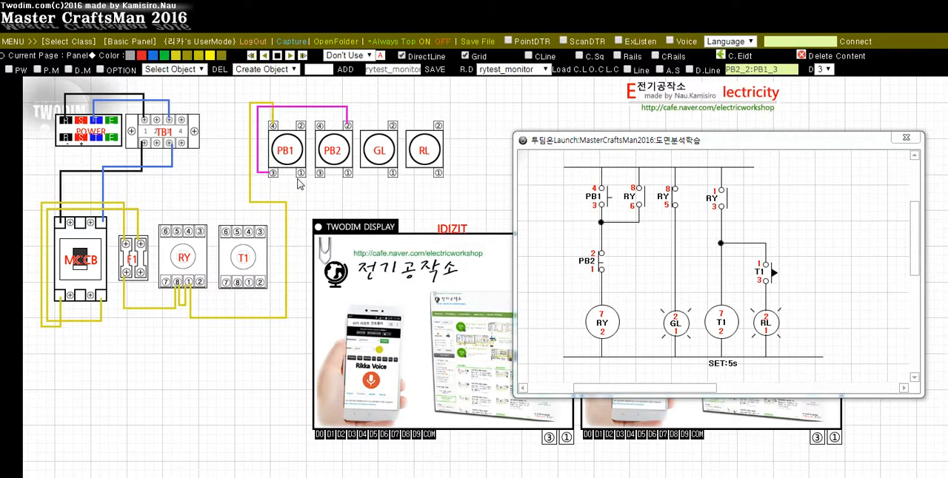
{"action": "left_click", "coordinate": [629, 222]}
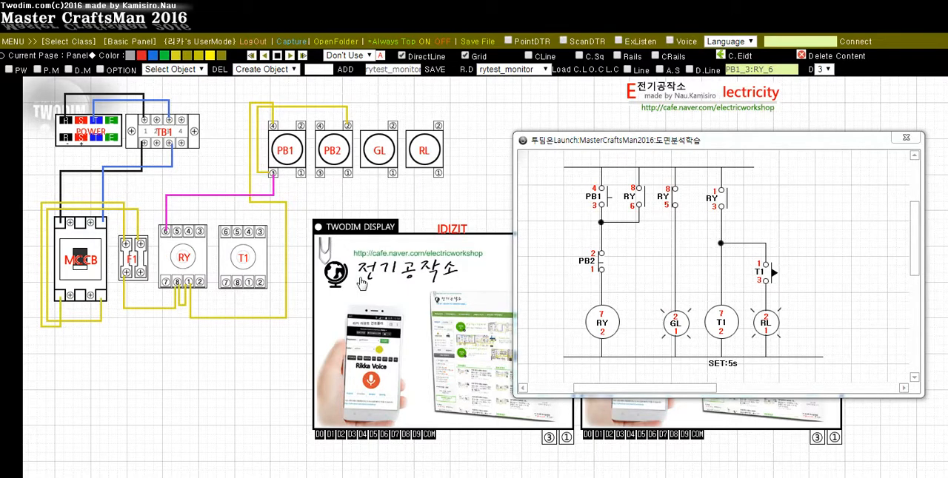
{"action": "left_click", "coordinate": [603, 293]}
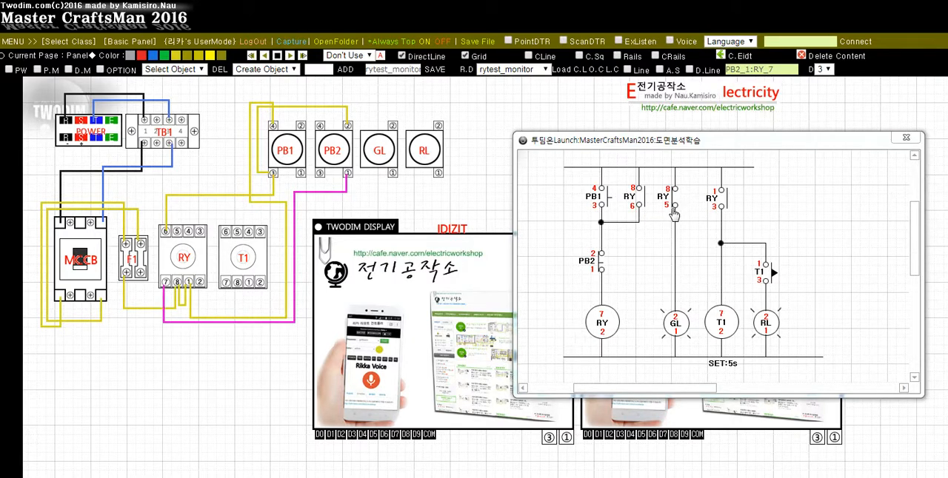
Connect RY terminal 5 to GL 2, T1 terminal 7 to T1 1 and RY 3, and T1 terminal 3 to RL 2
{"action": "key", "text": "Right"}
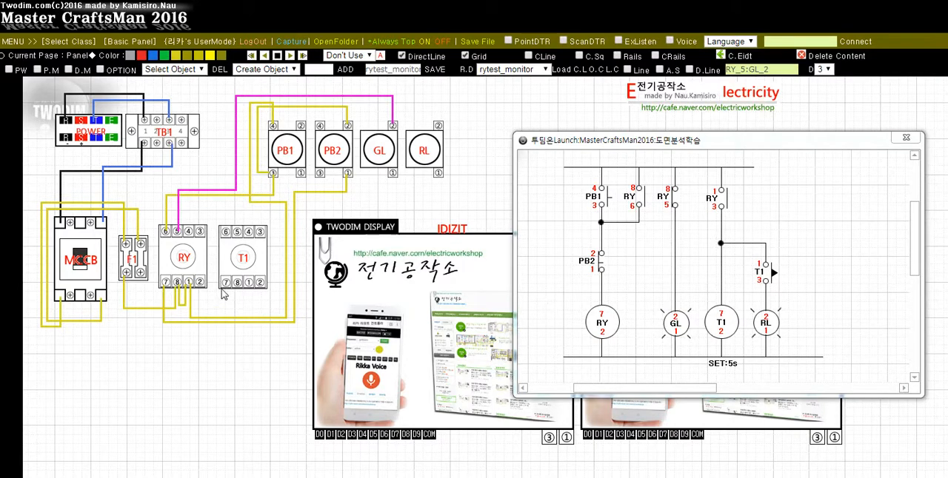
{"action": "key", "text": "Right"}
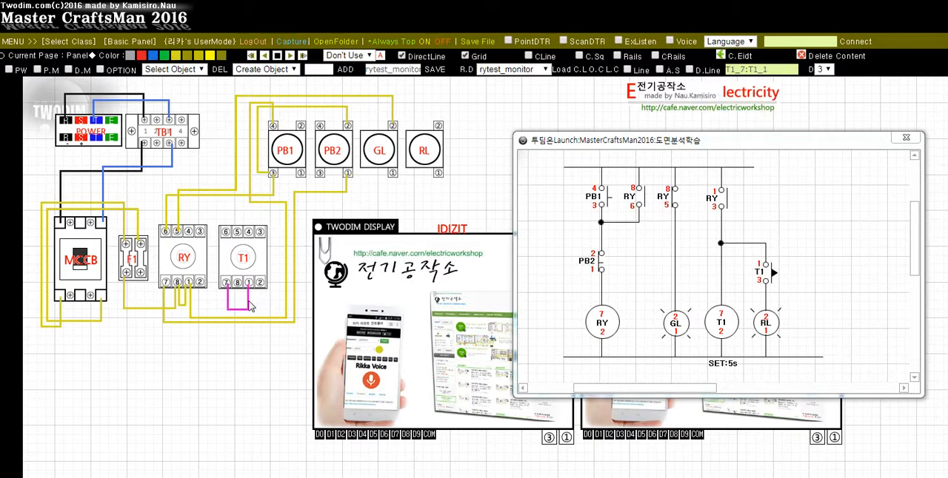
{"action": "key", "text": "Right"}
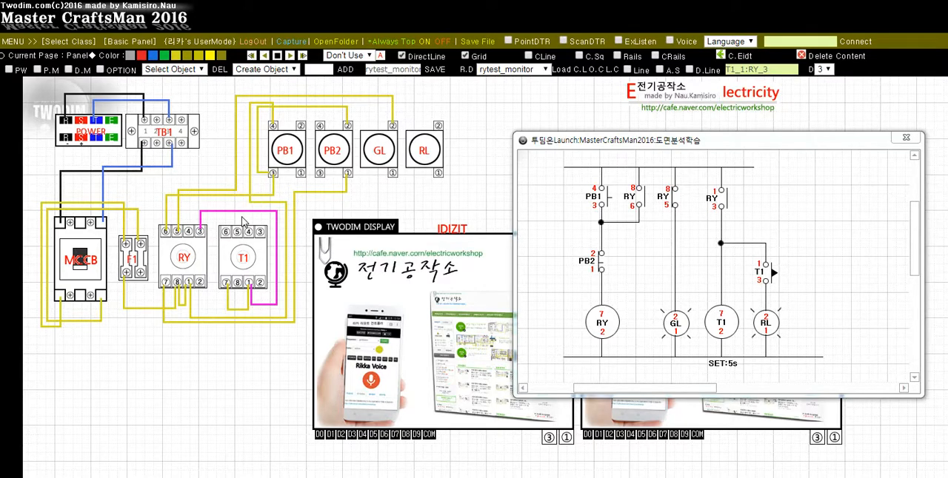
{"action": "key", "text": "Right"}
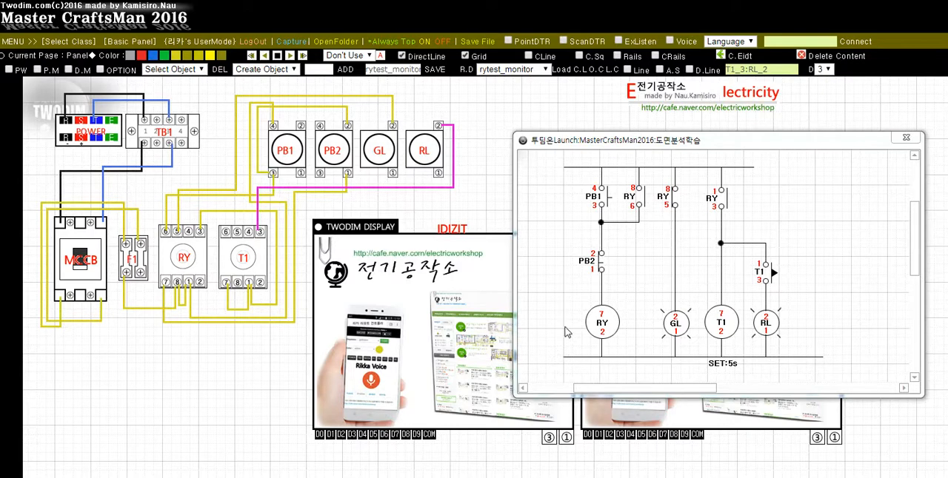
Wire the common return line from F1 terminal 4 through RY 2, T1 2 and GL 1 to RL 1
{"action": "key", "text": "Right"}
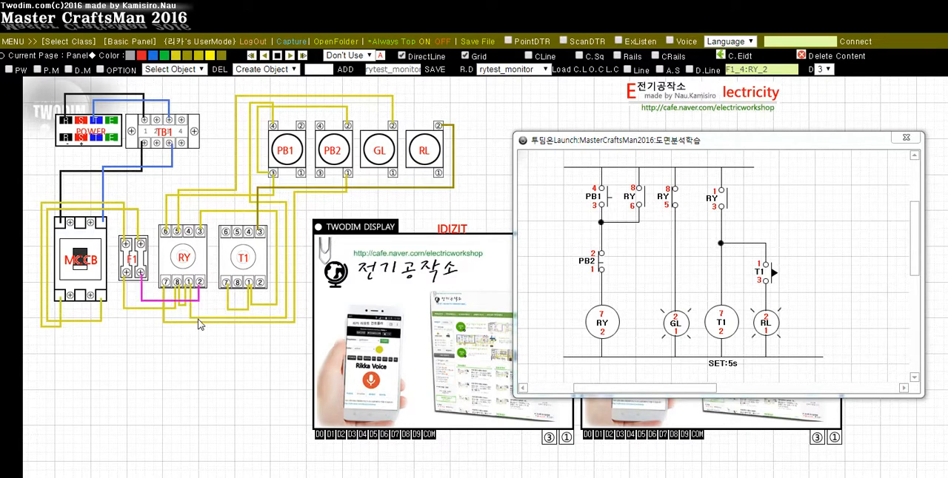
{"action": "key", "text": "Right"}
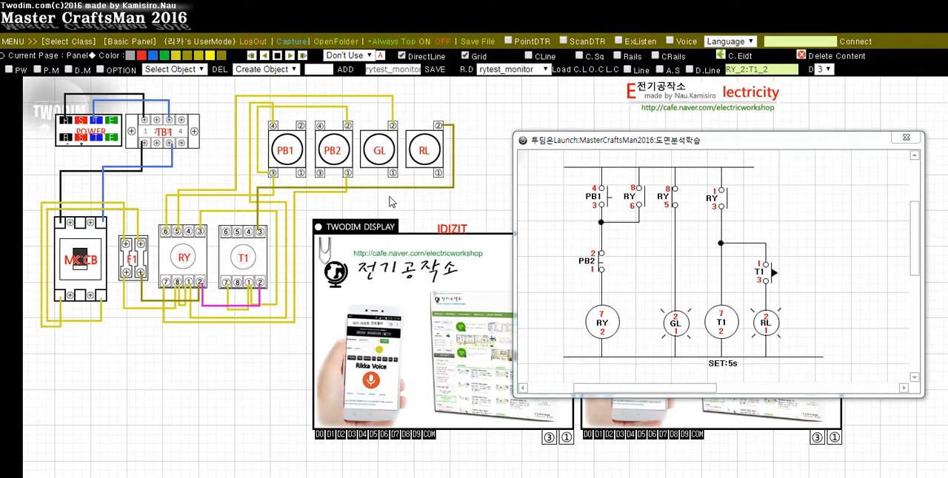
{"action": "key", "text": "Right"}
{"action": "key", "text": "Right"}
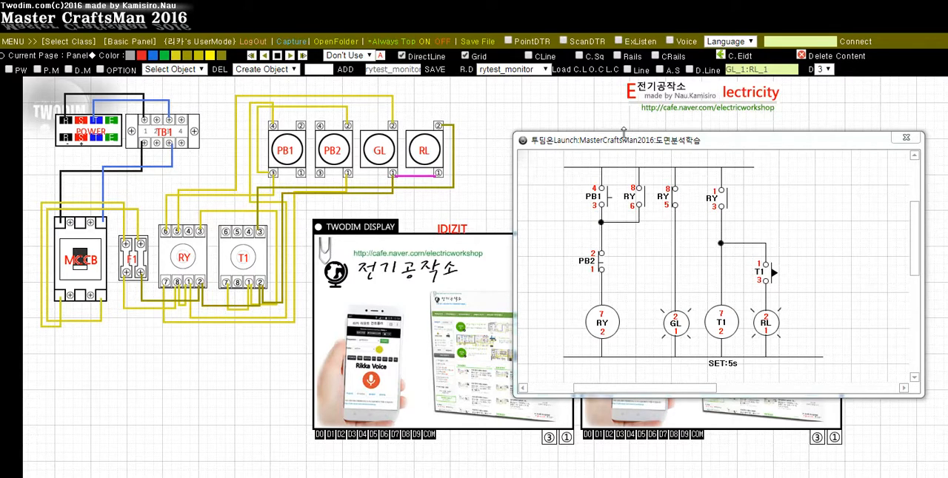
Compare the relay, timer, button and lamp wiring on the panel with the circuit schematic
{"action": "left_click_drag", "start_coordinate": [622, 143], "coordinate": [562, 98]}
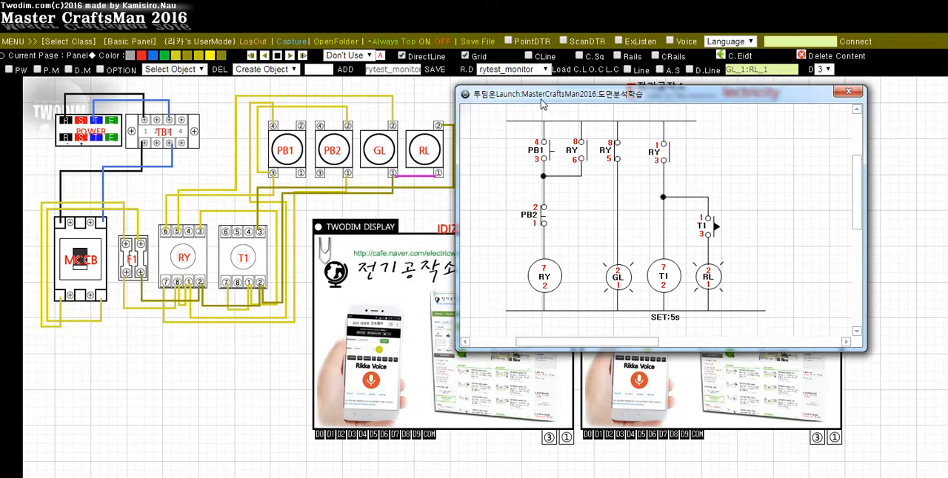
{"action": "left_click_drag", "start_coordinate": [542, 102], "coordinate": [611, 106]}
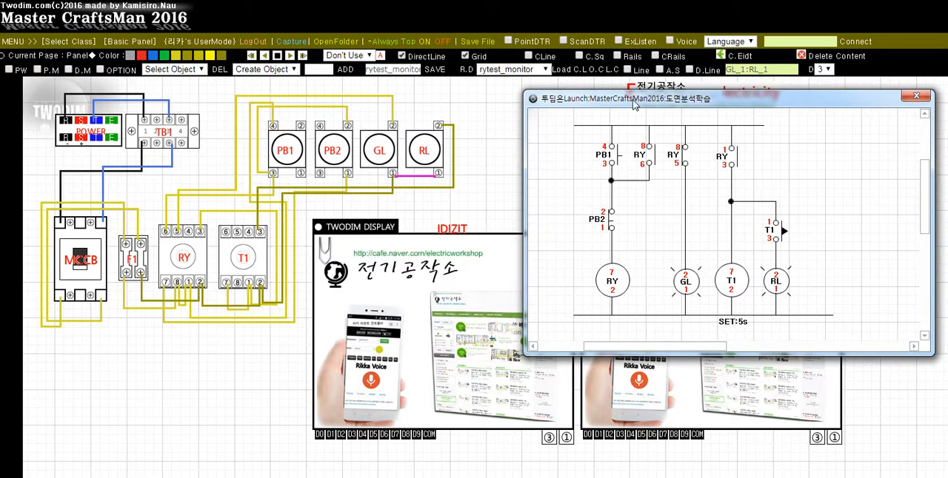
{"action": "left_click_drag", "start_coordinate": [634, 102], "coordinate": [508, 99]}
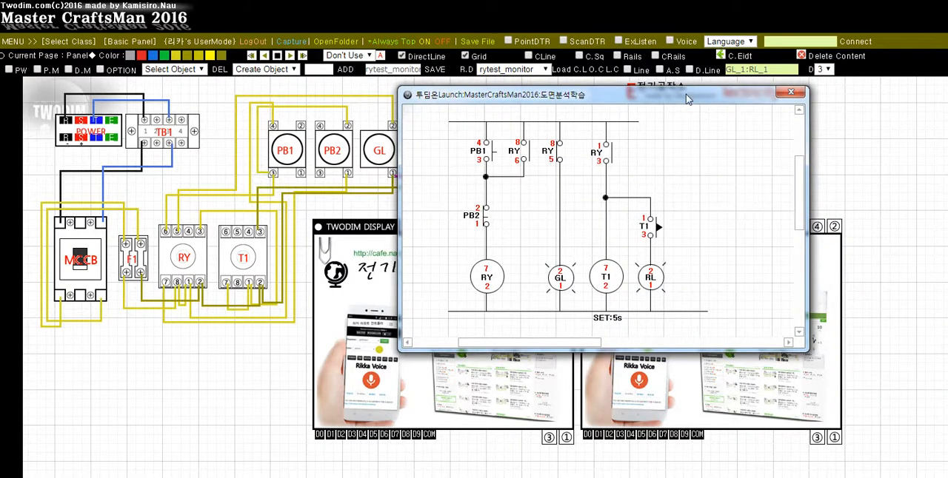
{"action": "left_click_drag", "start_coordinate": [688, 93], "coordinate": [279, 111]}
{"action": "left_click_drag", "start_coordinate": [96, 114], "coordinate": [947, 115]}
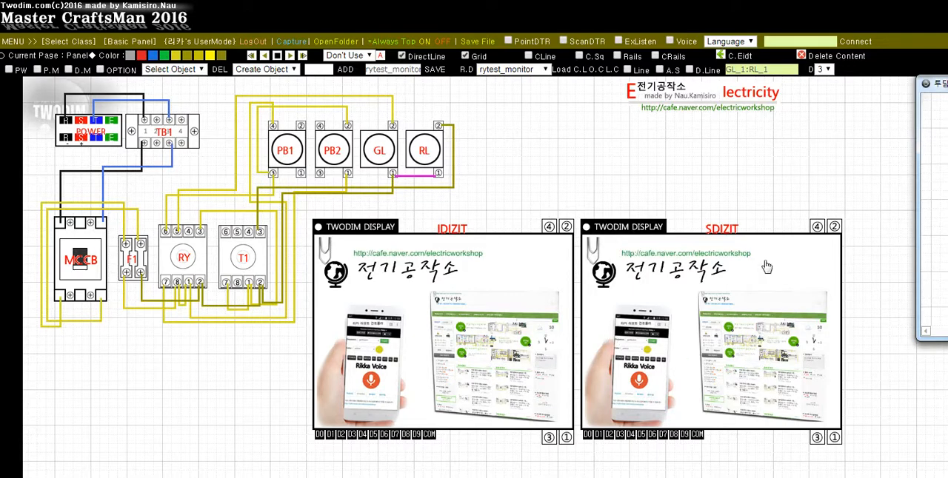
{"action": "left_click_drag", "start_coordinate": [938, 77], "coordinate": [612, 75]}
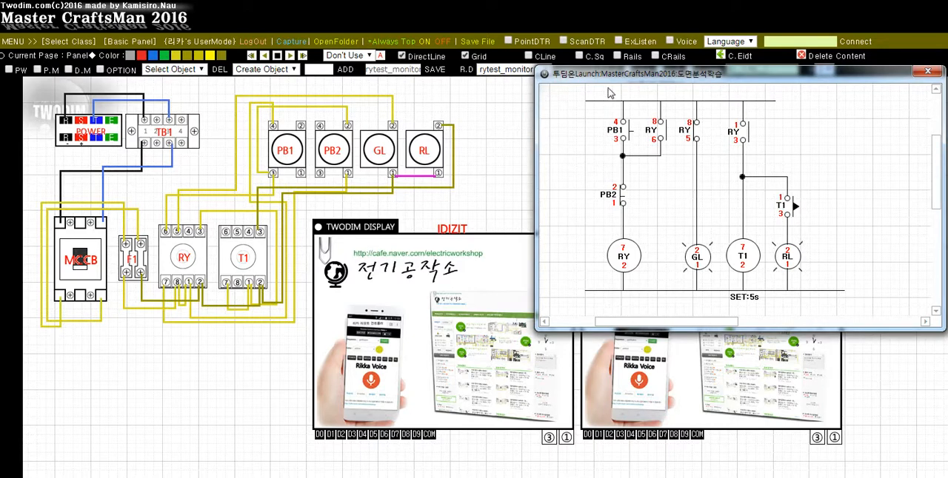
{"action": "left_click_drag", "start_coordinate": [590, 80], "coordinate": [532, 83]}
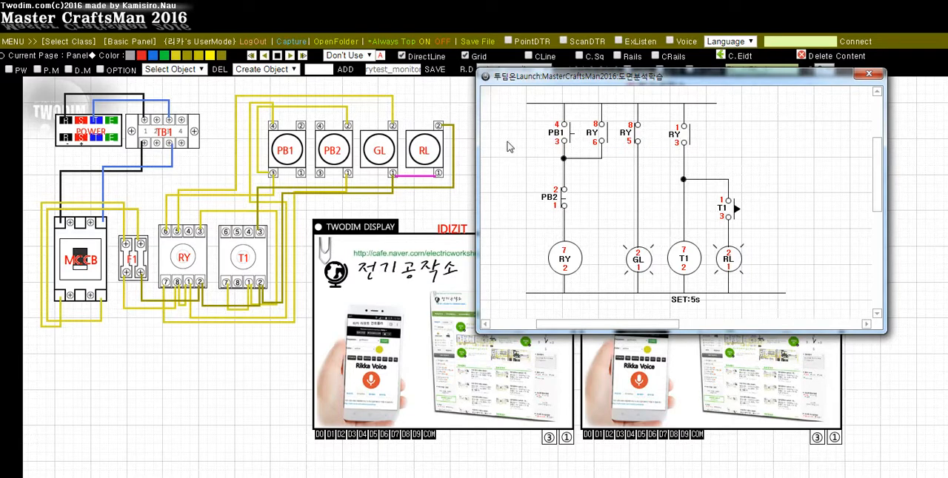
{"action": "left_click_drag", "start_coordinate": [537, 83], "coordinate": [594, 80]}
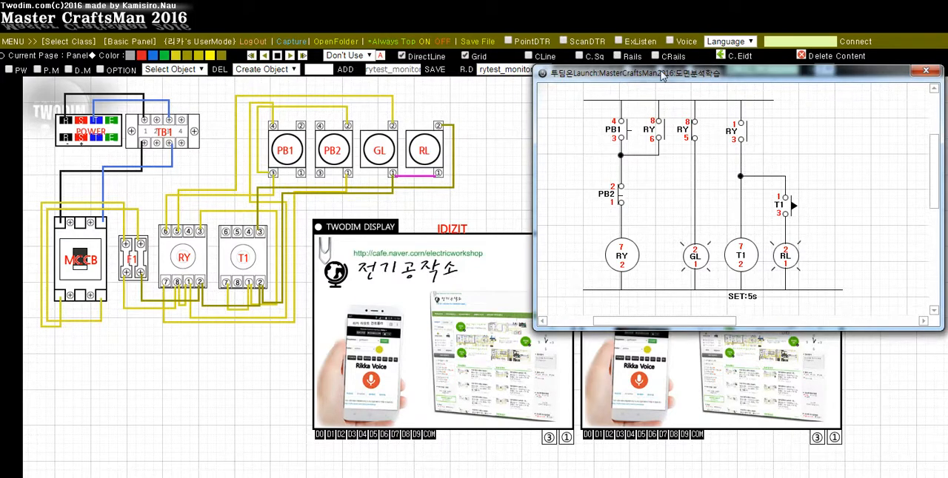
Wire F1 terminal 2 to IDIZIT 2 and SDIZIT 2, and RL terminal 1 through SDIZIT 1 and SDIZIT COM to IDIZIT 1
{"action": "left_click_drag", "start_coordinate": [642, 83], "coordinate": [947, 119]}
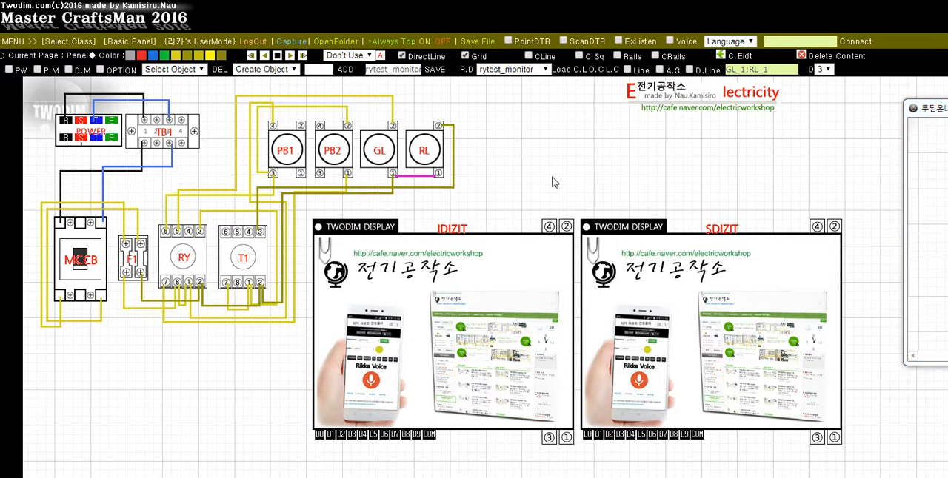
{"action": "key", "text": "Right"}
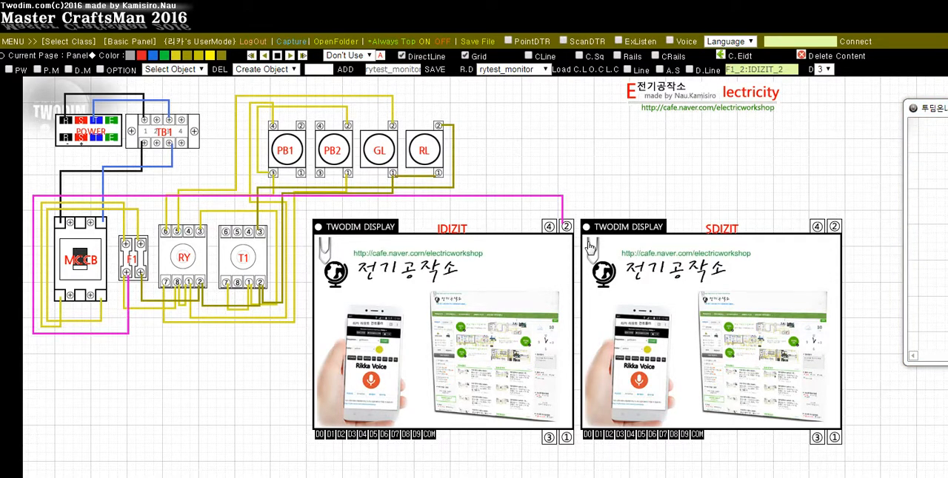
{"action": "key", "text": "Right"}
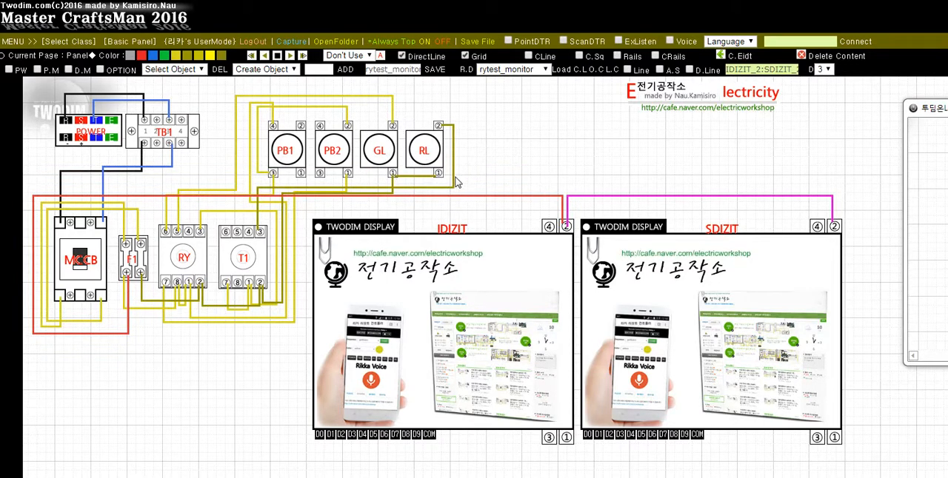
{"action": "left_click_drag", "start_coordinate": [439, 173], "coordinate": [698, 434]}
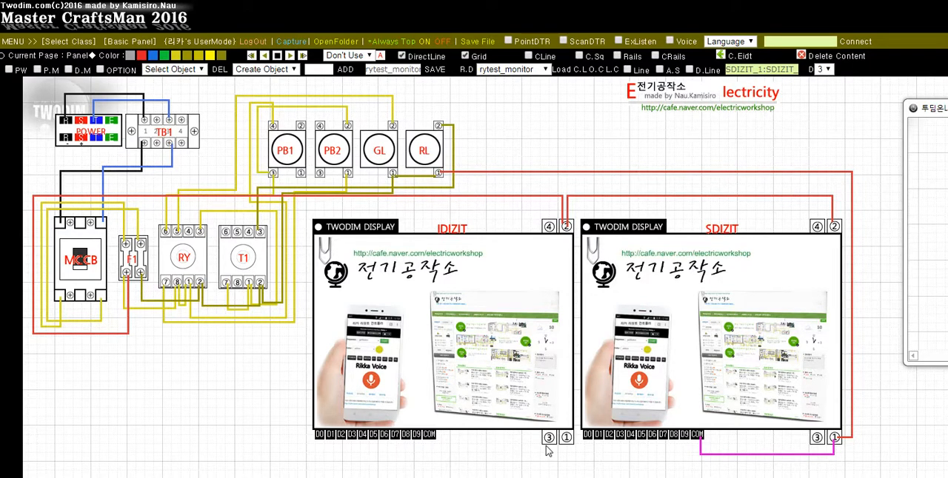
{"action": "left_click", "coordinate": [567, 465]}
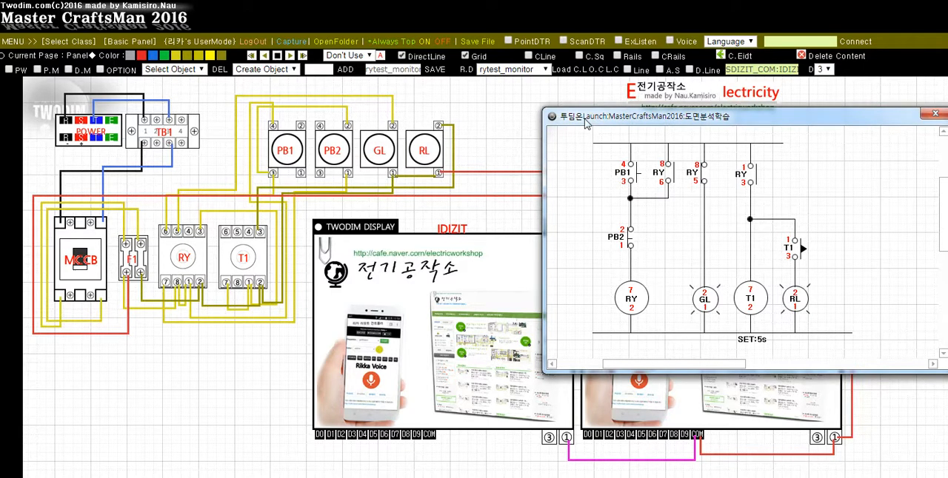
Wire PB1 terminal 2 through PB2 terminal 4 to IDIZIT COM, PB1 terminal 1 to IDIZIT D0, and PB2 terminal 3 to IDIZIT D1
{"action": "left_click_drag", "start_coordinate": [584, 118], "coordinate": [926, 102]}
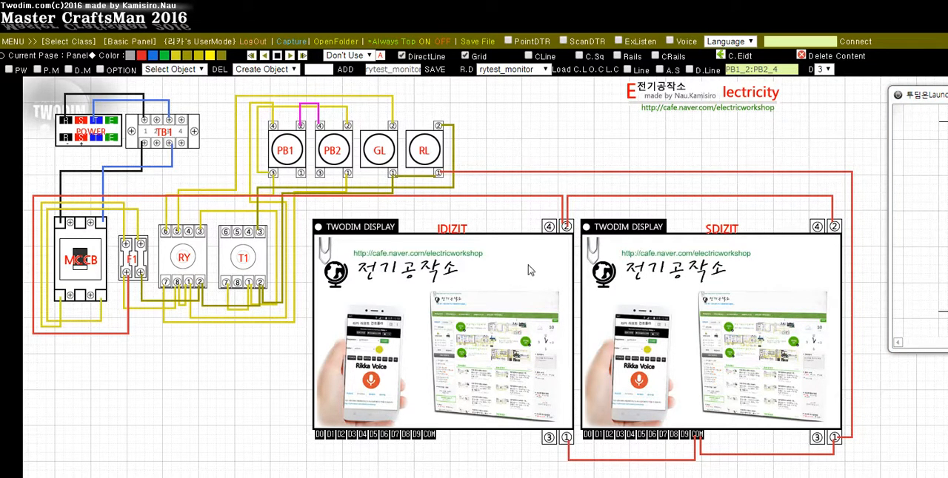
{"action": "left_click", "coordinate": [432, 435]}
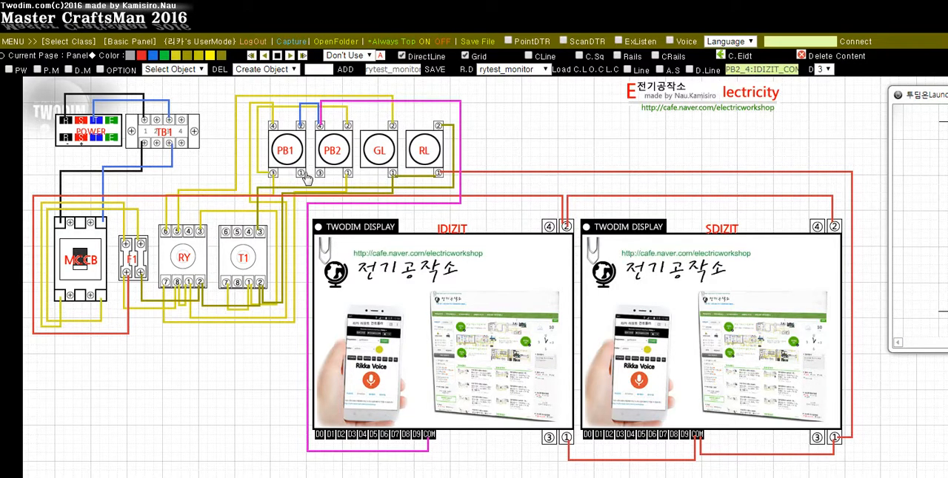
{"action": "left_click", "coordinate": [317, 440]}
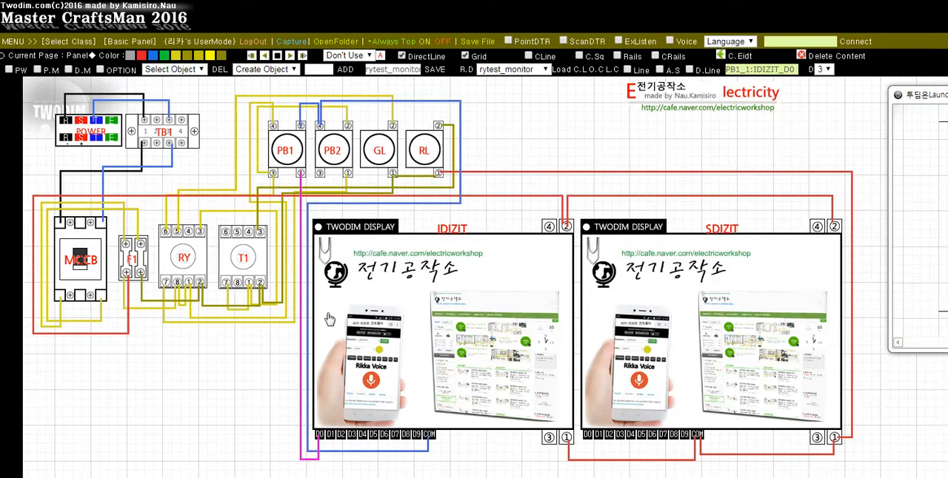
{"action": "left_click", "coordinate": [322, 172]}
{"action": "left_click", "coordinate": [326, 446]}
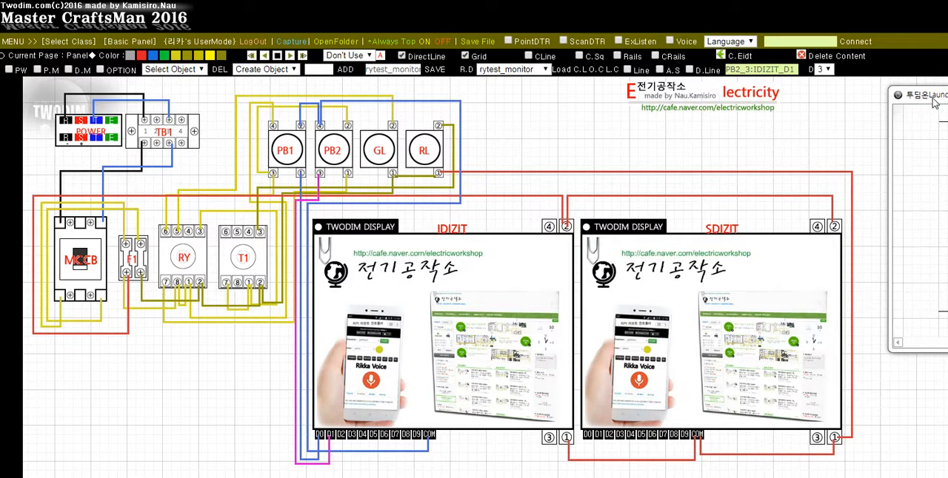
Connect RY terminal 3 to the D0 input of the SDIZIT display, consulting the schematic
{"action": "left_click_drag", "start_coordinate": [932, 99], "coordinate": [460, 87]}
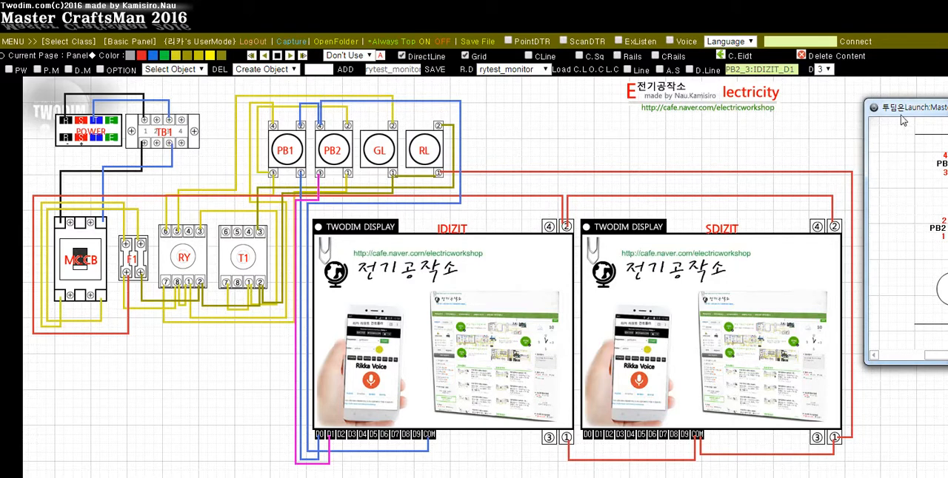
{"action": "left_click_drag", "start_coordinate": [898, 108], "coordinate": [904, 109]}
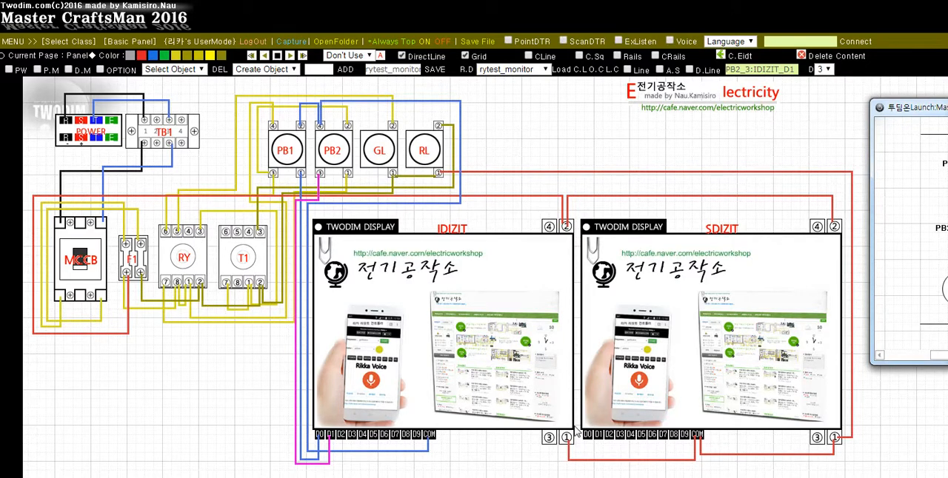
{"action": "left_click", "coordinate": [224, 409]}
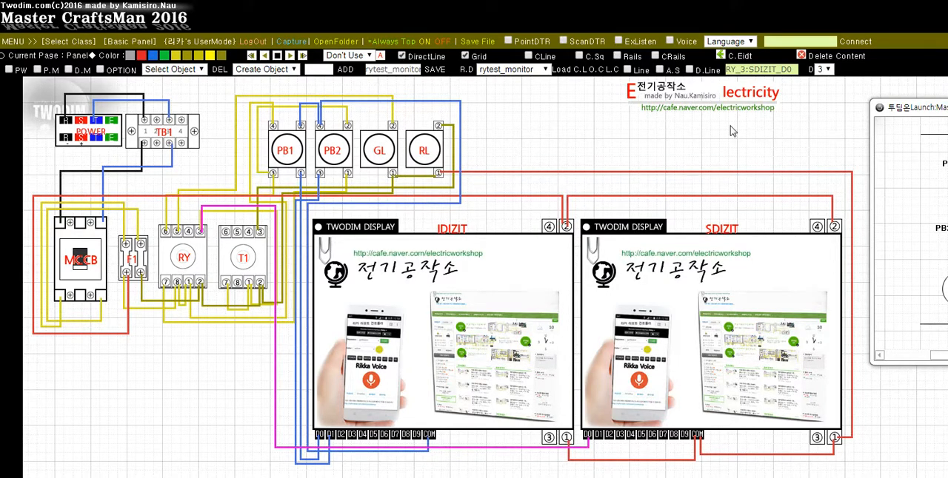
Consult the schematic and wire T1 terminal 7 to SDIZIT D1, GL terminal 2 to SDIZIT D2, and RL terminal 2 to SDIZIT D3
{"action": "left_click_drag", "start_coordinate": [924, 104], "coordinate": [500, 113]}
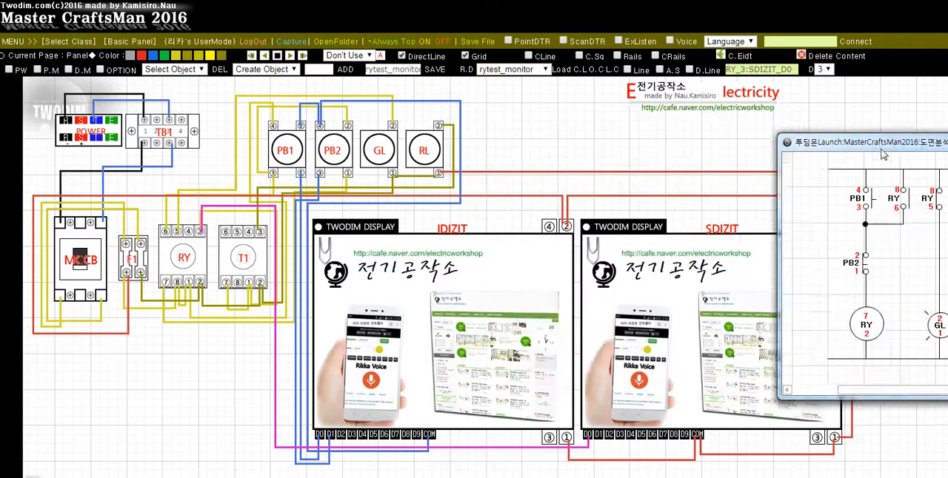
{"action": "left_click_drag", "start_coordinate": [492, 119], "coordinate": [947, 126]}
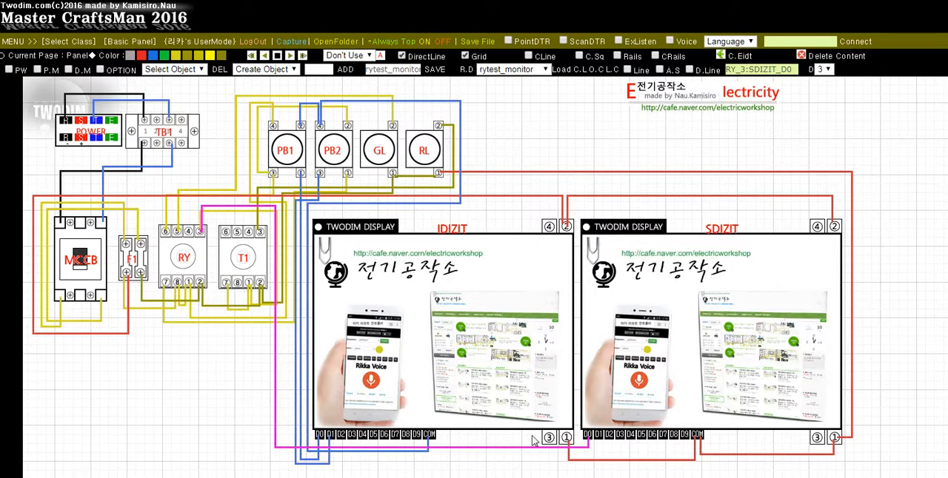
{"action": "left_click", "coordinate": [221, 391]}
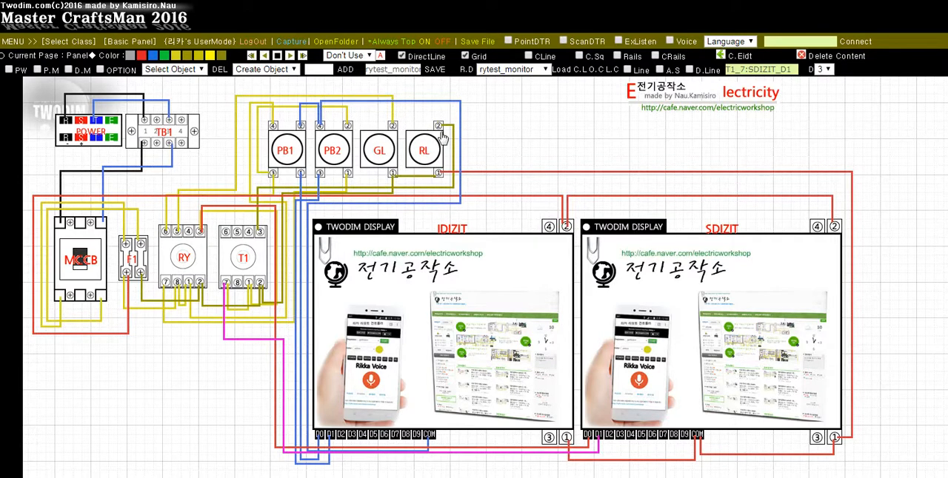
{"action": "left_click", "coordinate": [611, 441]}
{"action": "left_click", "coordinate": [620, 443]}
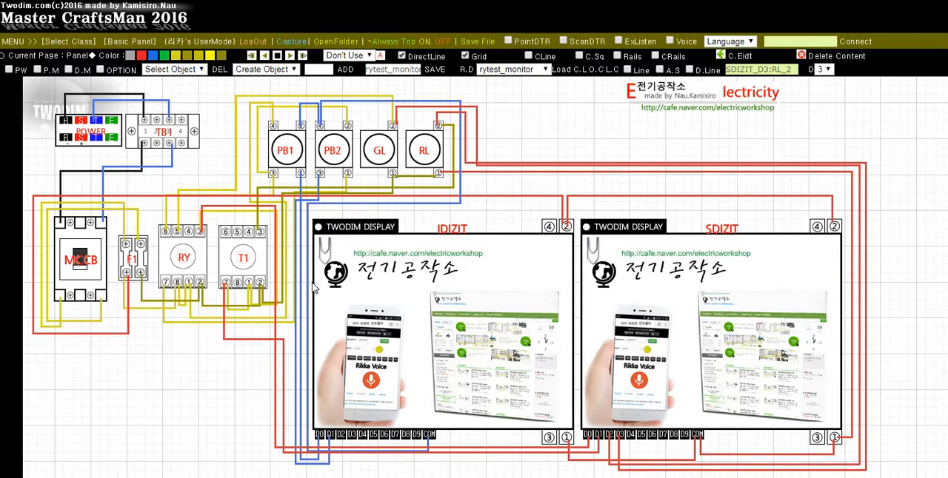
Set the GL lamp color to green and the RL lamp color to red
{"action": "left_click", "coordinate": [381, 156]}
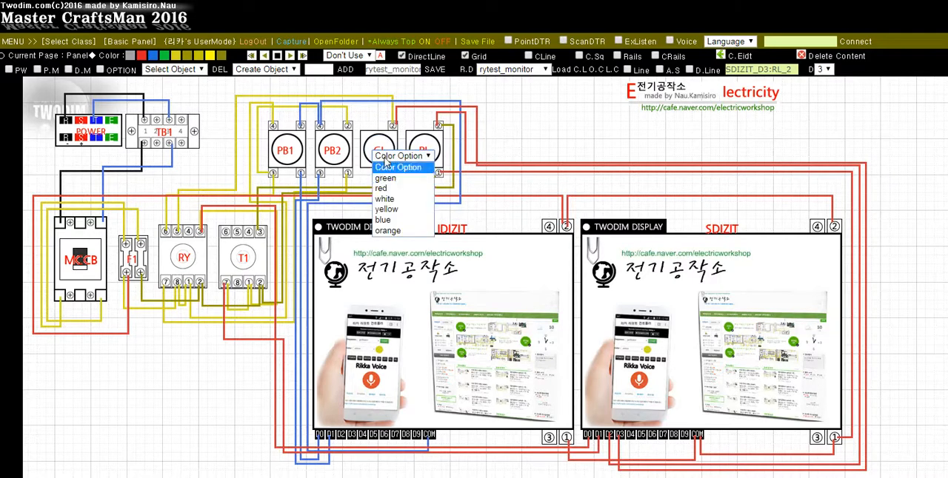
{"action": "left_click", "coordinate": [388, 179]}
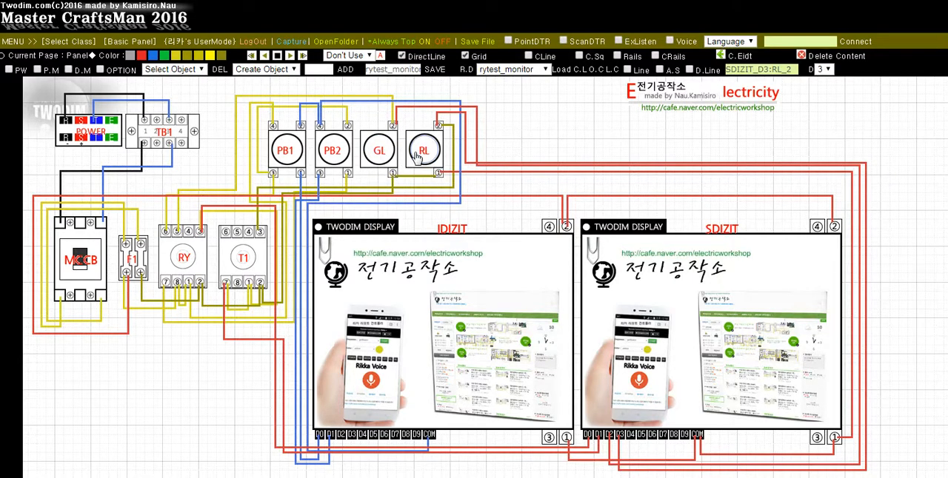
{"action": "left_click", "coordinate": [439, 157]}
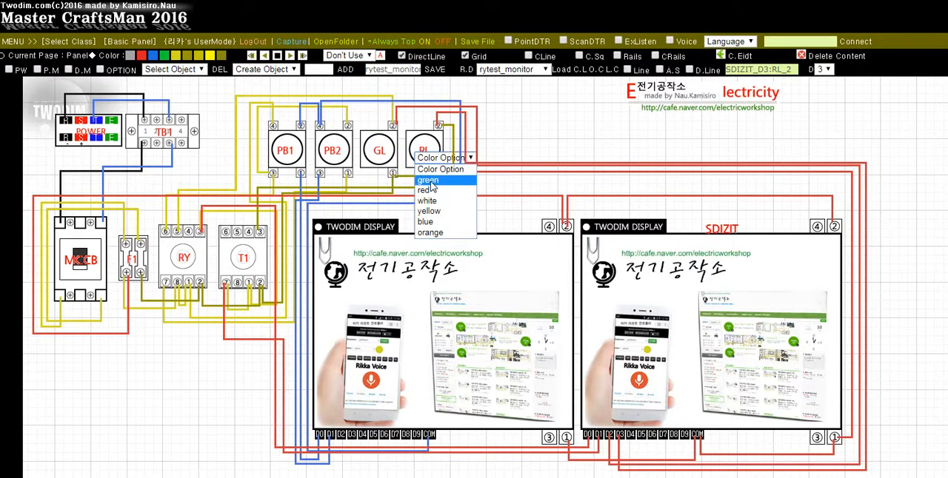
{"action": "left_click", "coordinate": [428, 191]}
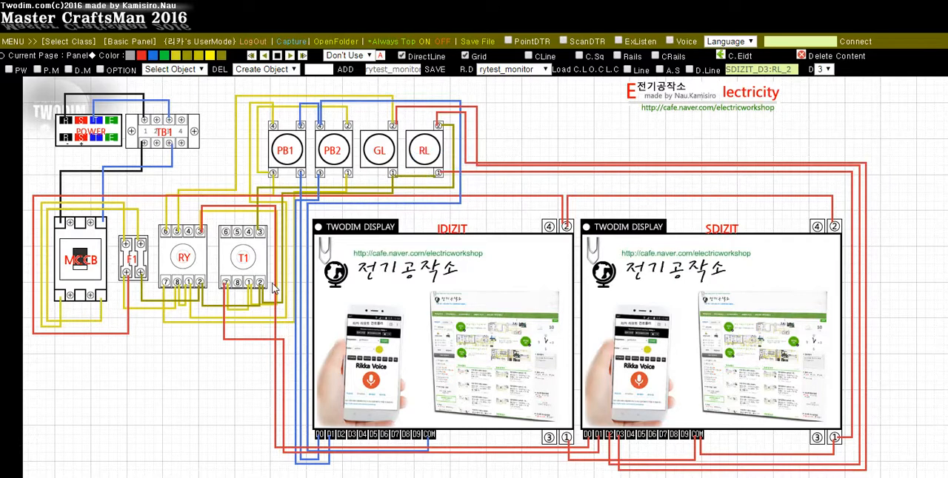
Set timer T1 to the 2a2b contact option with a 5 sec delay, consulting the schematic for the setting
{"action": "left_click", "coordinate": [247, 265]}
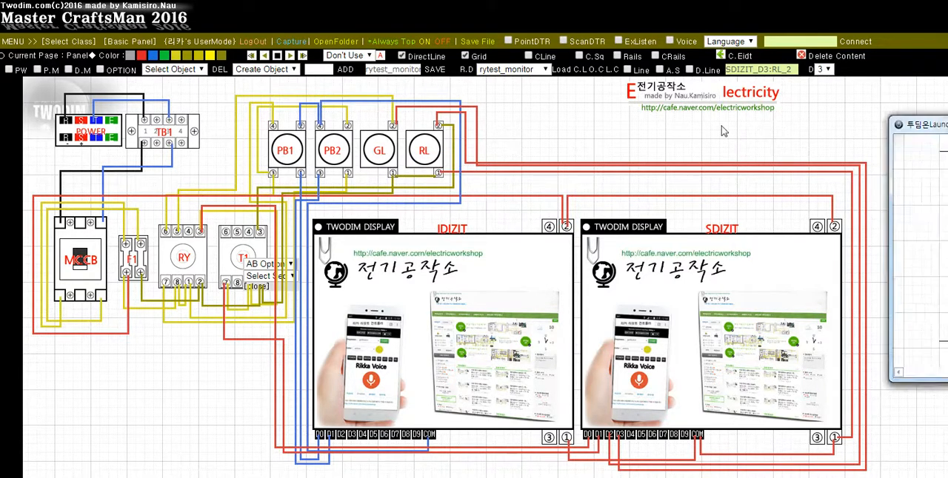
{"action": "left_click_drag", "start_coordinate": [744, 130], "coordinate": [947, 80]}
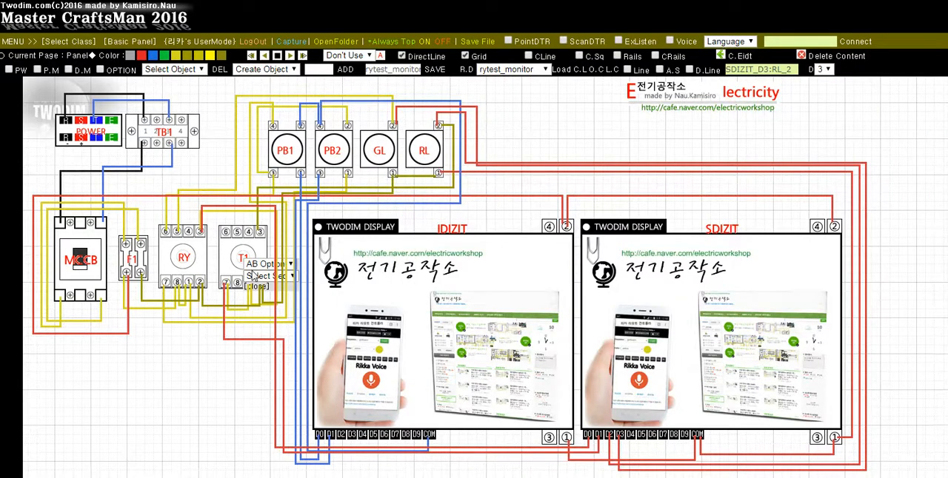
{"action": "left_click", "coordinate": [261, 264]}
{"action": "left_click", "coordinate": [255, 276]}
{"action": "left_click", "coordinate": [263, 276]}
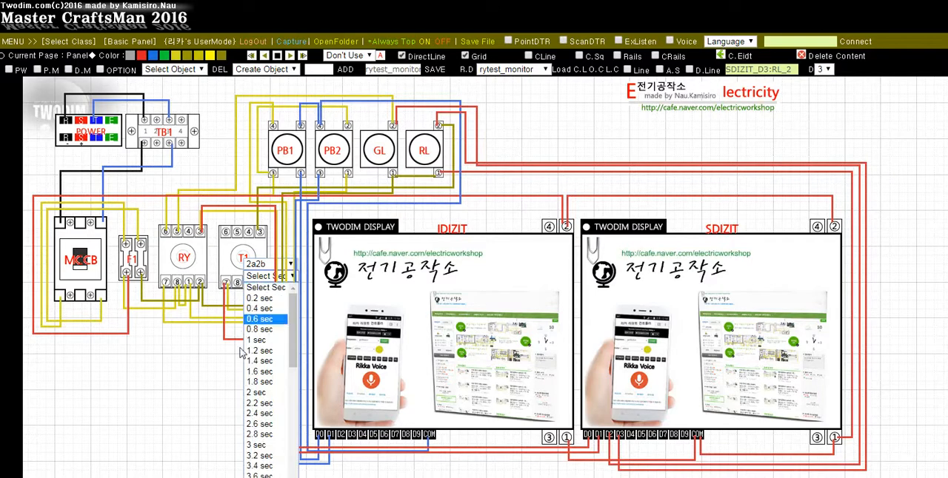
{"action": "scroll", "coordinate": [263, 400], "scroll_direction": "down", "scroll_amount": 4}
{"action": "left_click", "coordinate": [261, 424]}
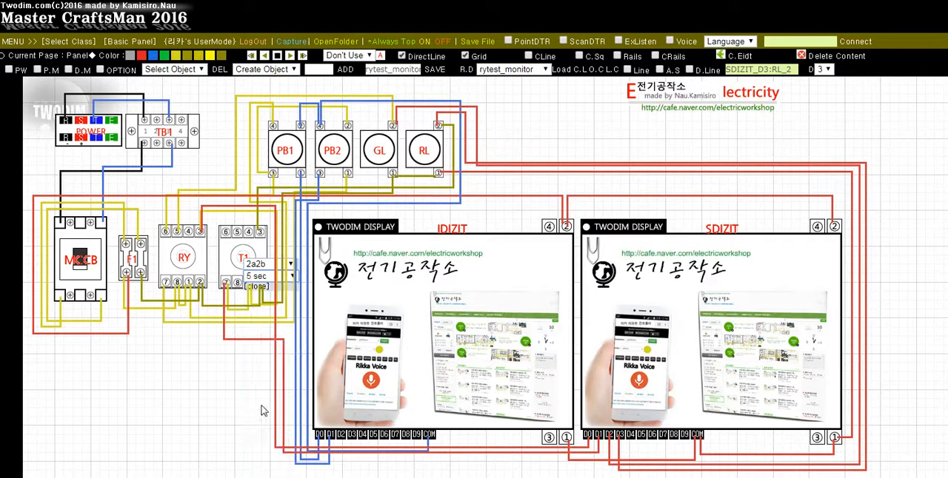
{"action": "left_click", "coordinate": [265, 289]}
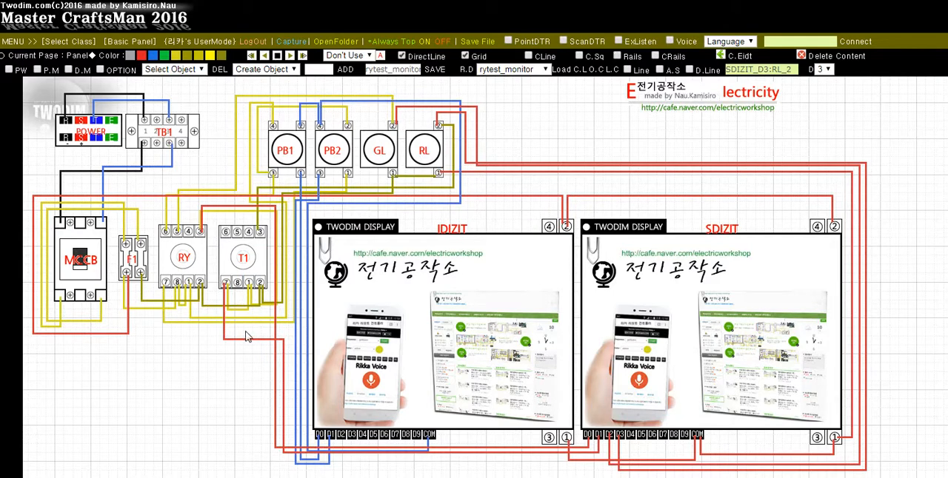
Import the signal labels PB1,PB2 into the IDIZIT display and RY,T1,GL,RL into the SDIZIT display
{"action": "left_click", "coordinate": [427, 291]}
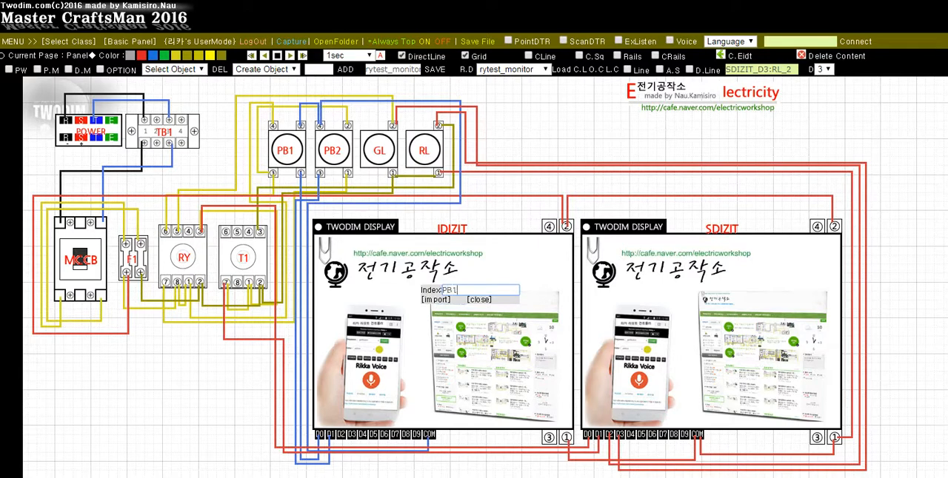
{"action": "left_click", "coordinate": [443, 303]}
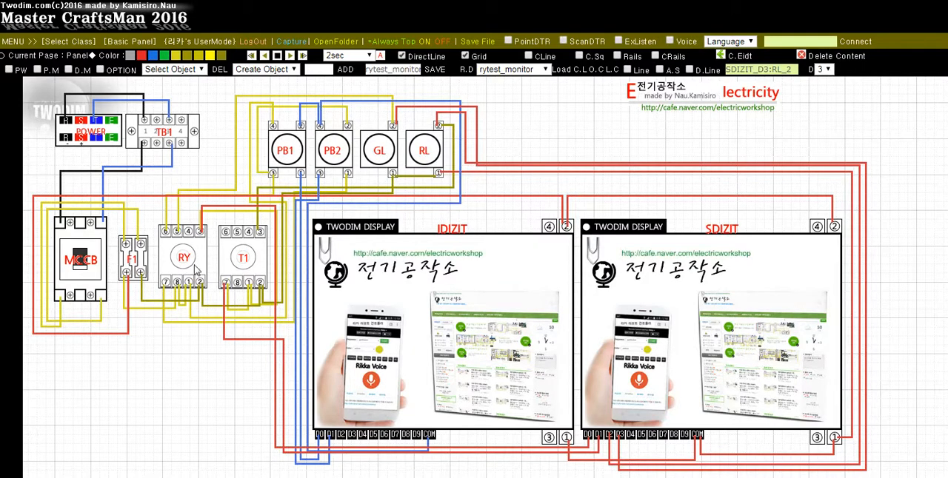
{"action": "left_click", "coordinate": [638, 307]}
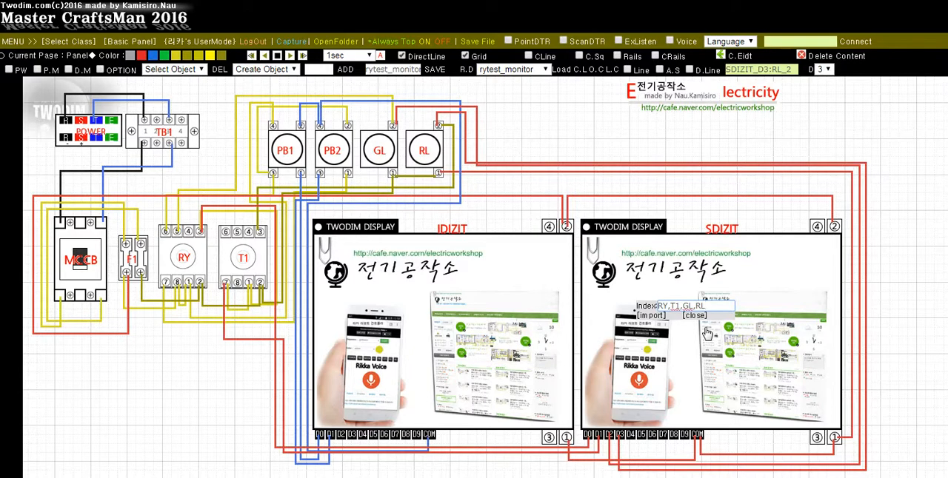
{"action": "left_click", "coordinate": [642, 317]}
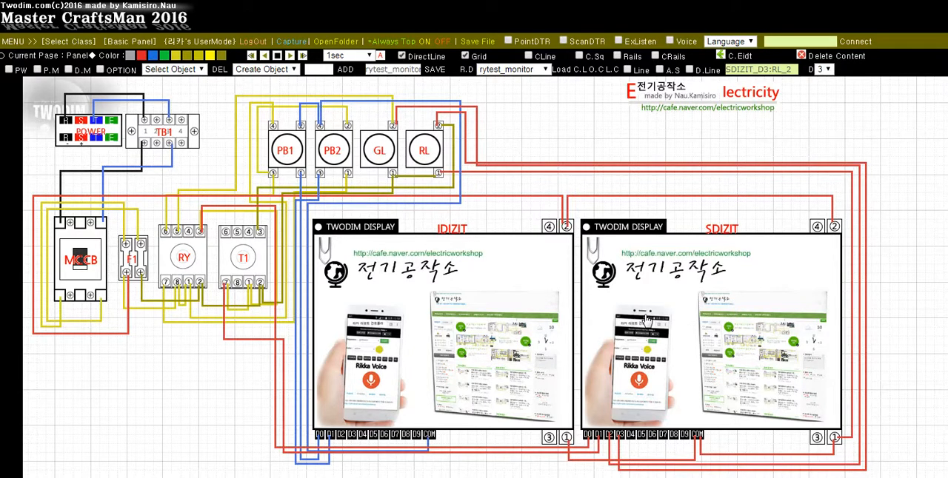
Power the panel, bring up the Input Device controls and switch on the MCCB
{"action": "left_click", "coordinate": [8, 69]}
{"action": "left_click", "coordinate": [99, 69]}
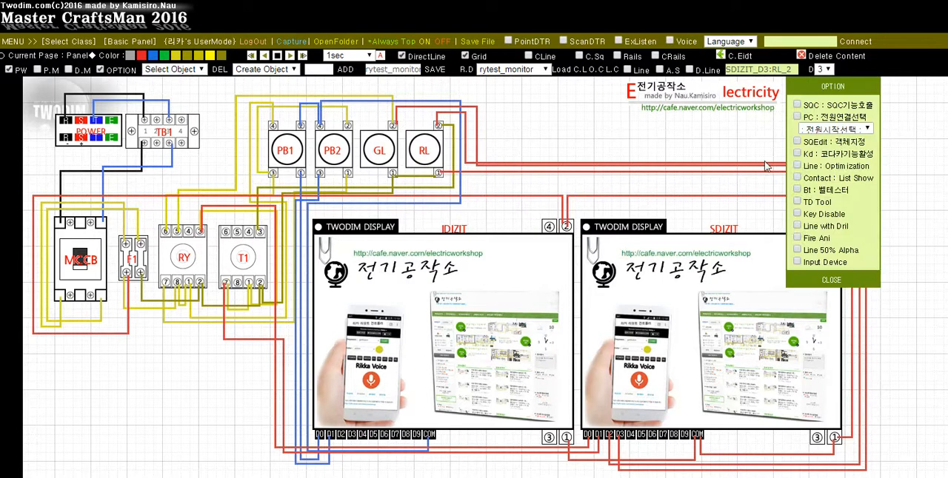
{"action": "left_click", "coordinate": [797, 262]}
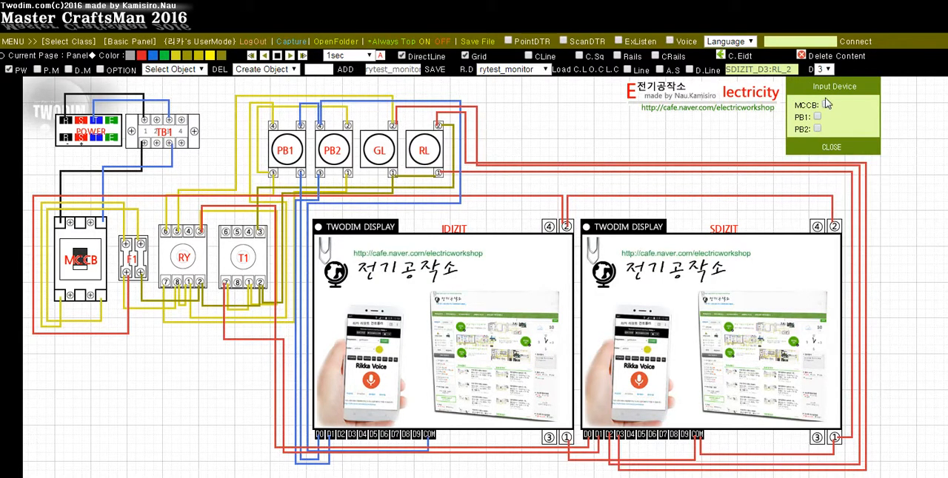
{"action": "left_click_drag", "start_coordinate": [801, 87], "coordinate": [848, 91]}
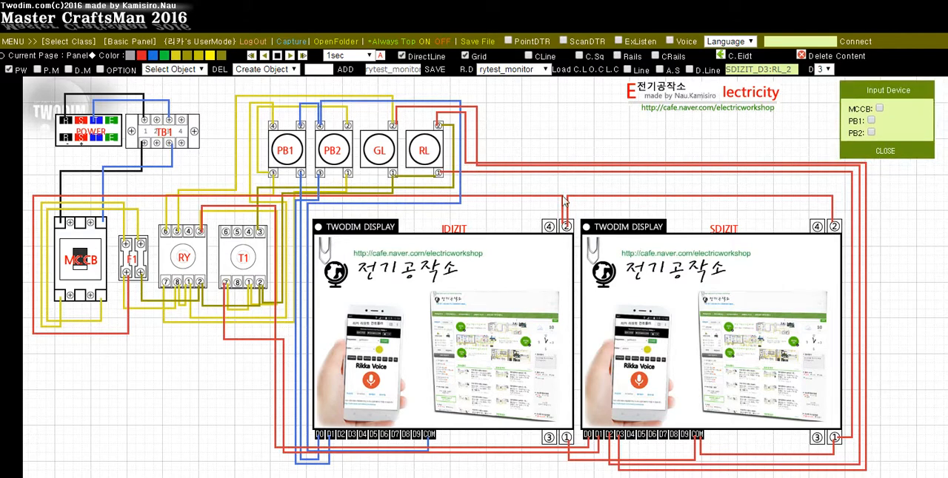
{"action": "left_click", "coordinate": [879, 109]}
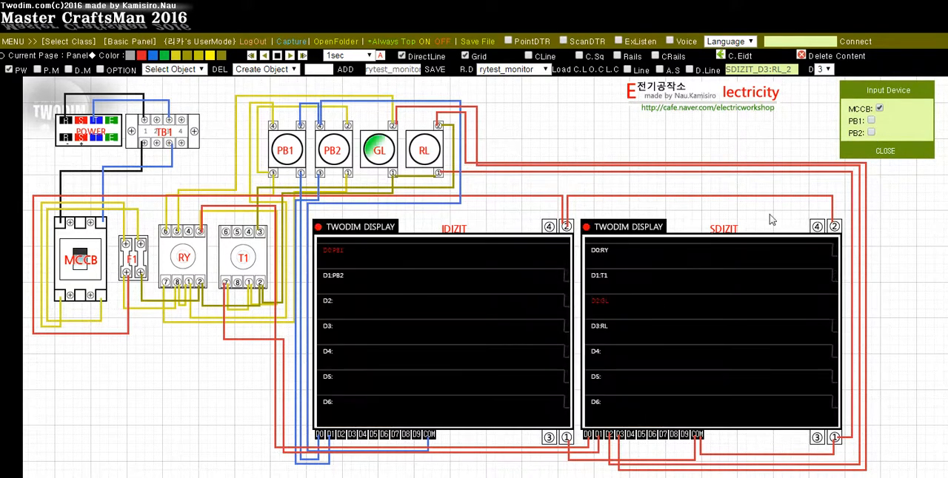
Compare the energized panel's lamp state with the circuit schematic
{"action": "key", "text": "alt+Tab"}
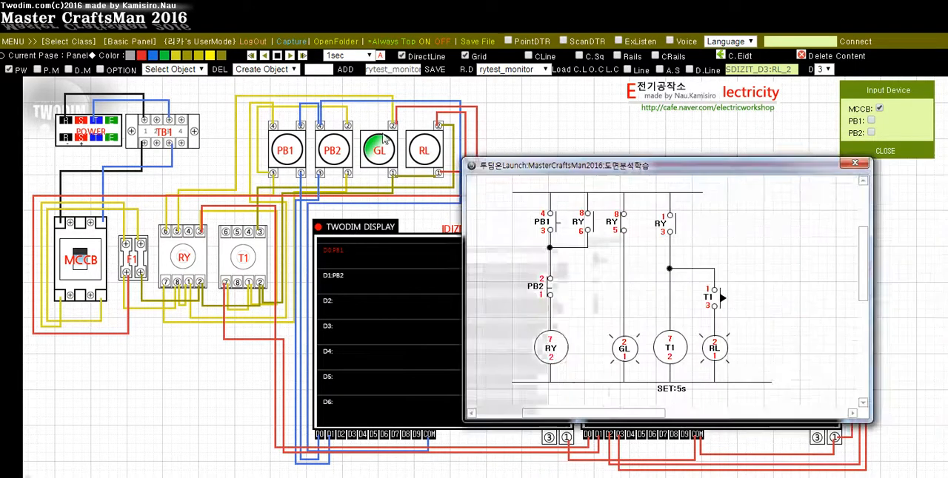
{"action": "left_click_drag", "start_coordinate": [509, 168], "coordinate": [223, 66]}
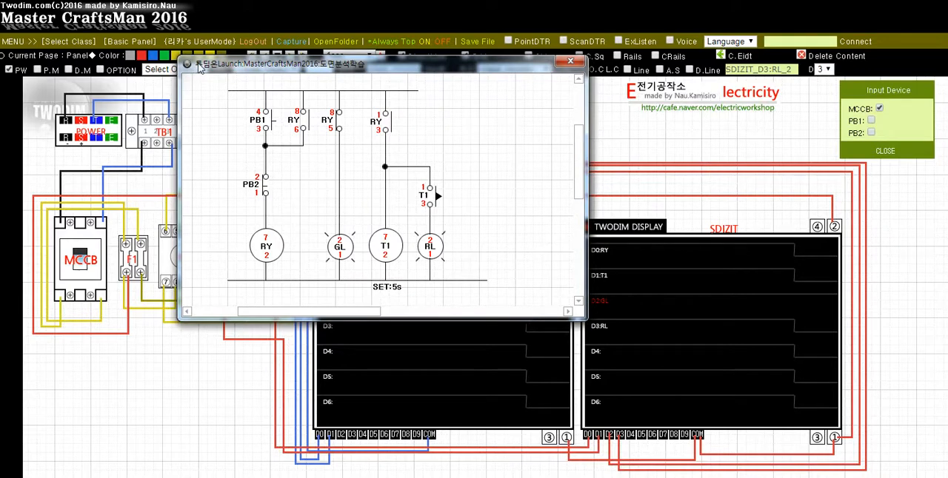
{"action": "left_click_drag", "start_coordinate": [199, 65], "coordinate": [888, 192]}
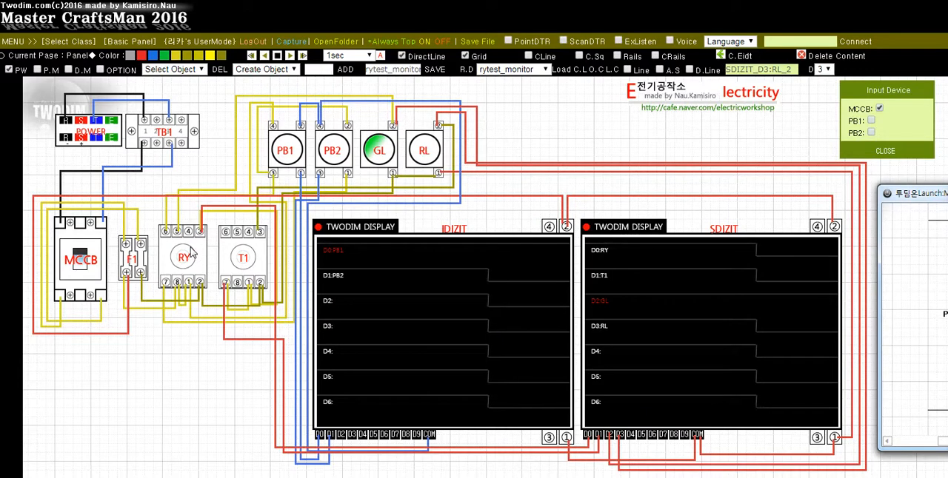
Test the circuit by operating PB1 momentarily, letting the timer run, and operating PB2 momentarily
{"action": "left_click", "coordinate": [872, 123]}
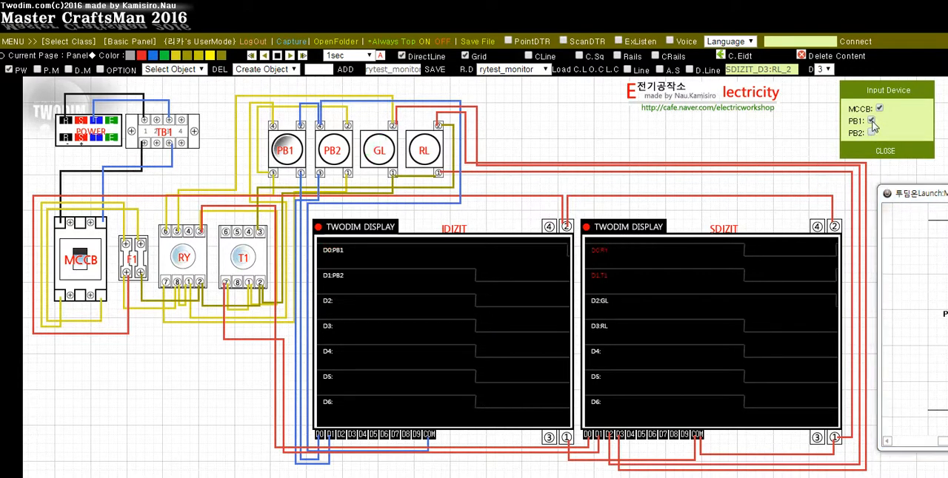
{"action": "left_click", "coordinate": [873, 123]}
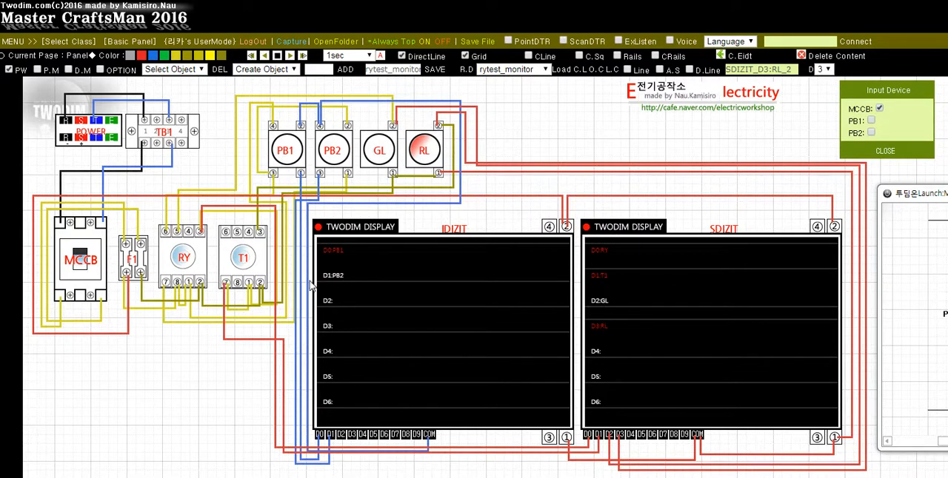
{"action": "left_click", "coordinate": [871, 134]}
{"action": "left_click", "coordinate": [871, 134]}
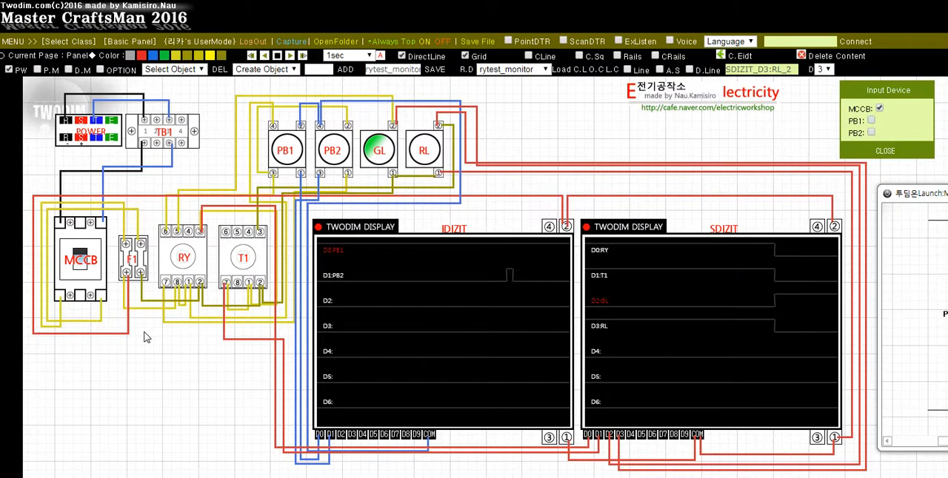
Hide all connection wires and move the IDIZIT display up beside the RL lamp
{"action": "left_click", "coordinate": [607, 70]}
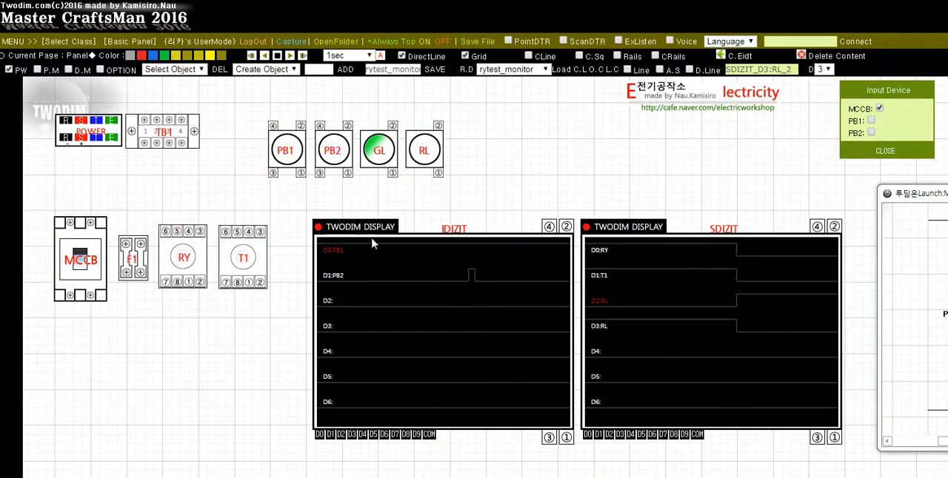
{"action": "left_click", "coordinate": [174, 69]}
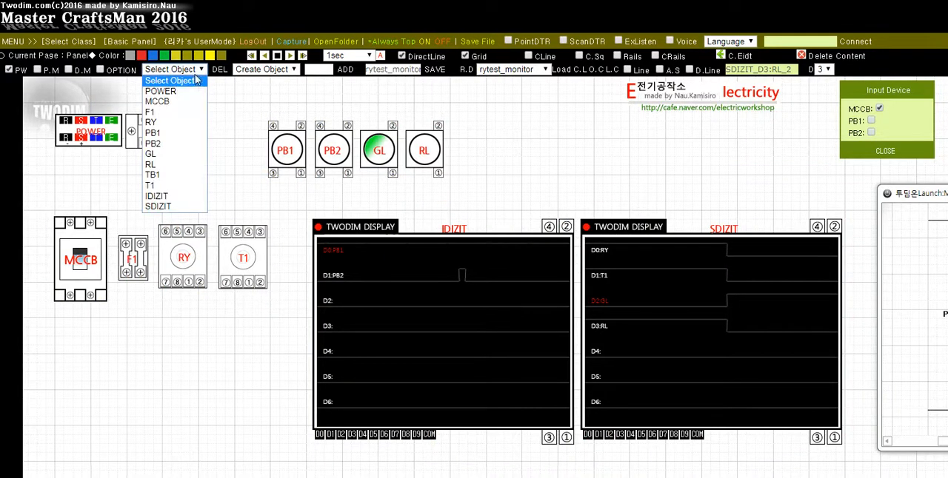
{"action": "left_click", "coordinate": [172, 175]}
{"action": "left_click", "coordinate": [475, 97]}
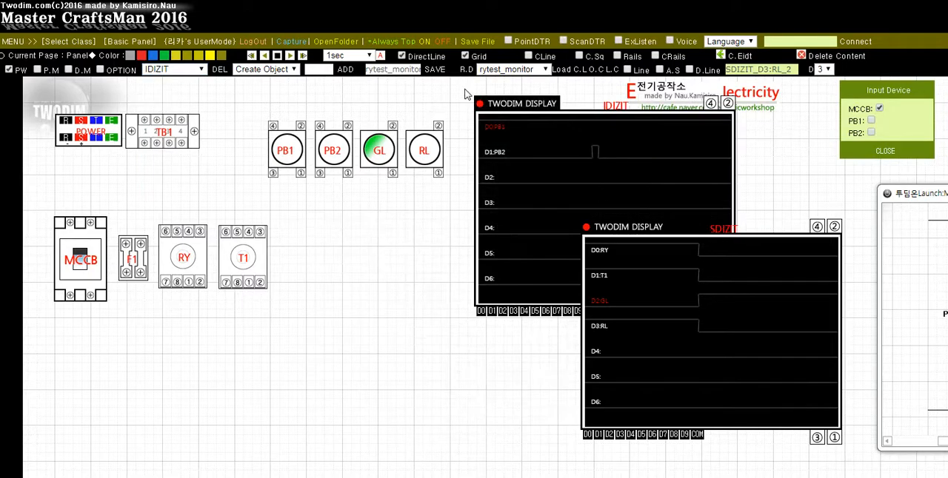
{"action": "left_click", "coordinate": [460, 85]}
Align the SDIZIT display directly beneath IDIZIT's PB2 trace and place the Input Device controls between the lamps and the SDIZIT display
{"action": "left_click", "coordinate": [174, 69]}
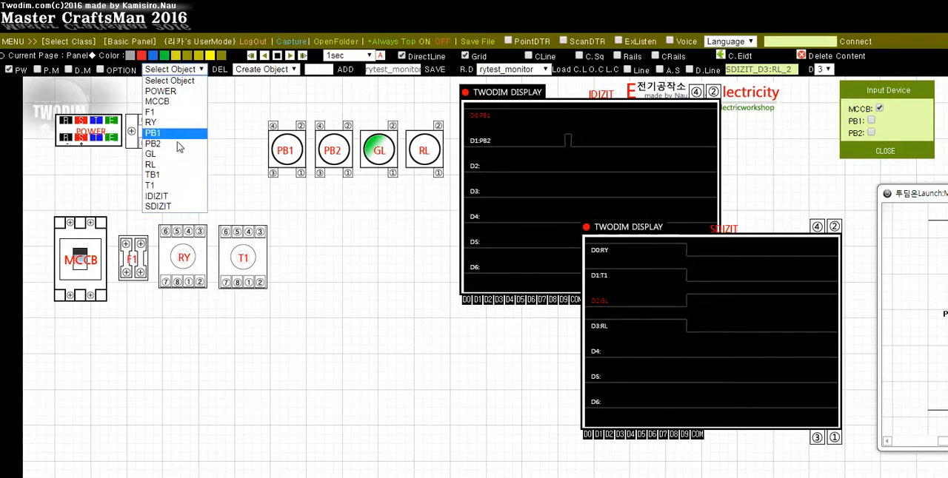
{"action": "left_click", "coordinate": [178, 205]}
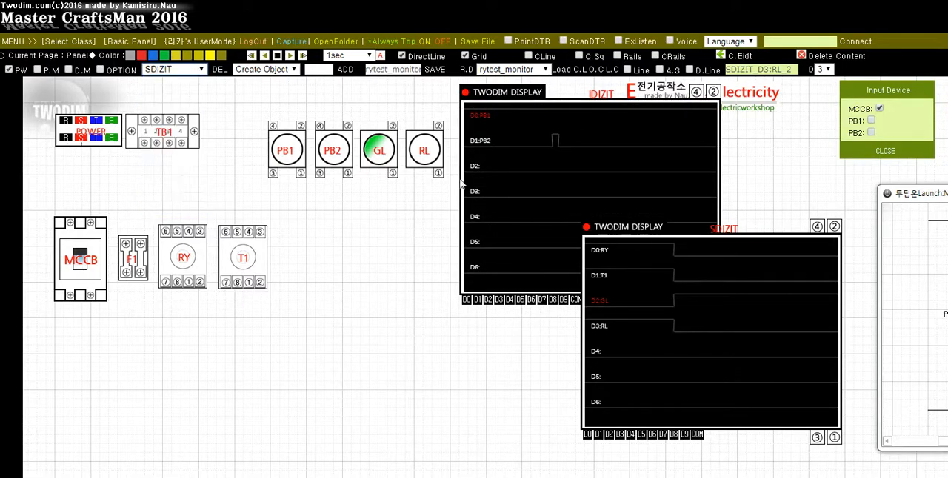
{"action": "left_click", "coordinate": [464, 189]}
{"action": "key", "text": "Up"}
{"action": "key", "text": "Up"}
{"action": "key", "text": "Up"}
{"action": "key", "text": "Up"}
{"action": "key", "text": "Up"}
{"action": "key", "text": "Up"}
{"action": "key", "text": "Up"}
{"action": "key", "text": "Up"}
{"action": "key", "text": "Up"}
{"action": "key", "text": "Up"}
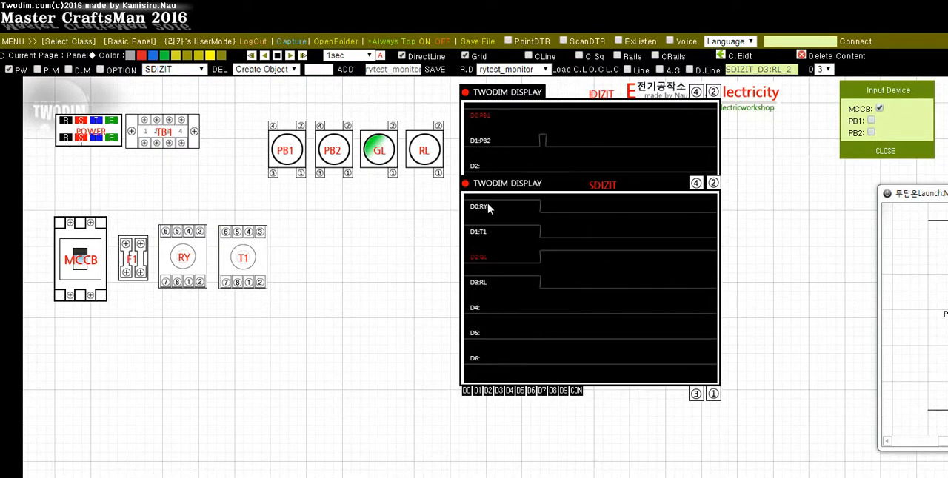
{"action": "key", "text": "Up"}
{"action": "key", "text": "Up"}
{"action": "key", "text": "Up"}
{"action": "key", "text": "Up"}
{"action": "key", "text": "Up"}
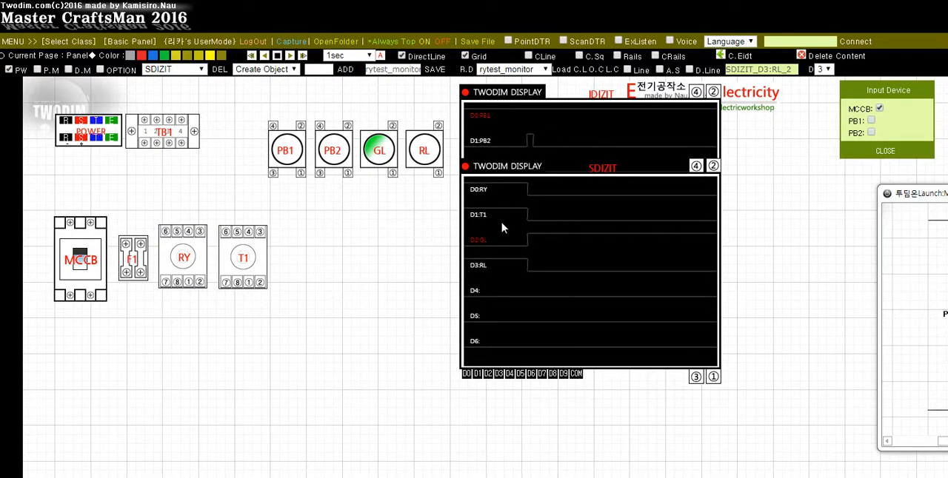
{"action": "key", "text": "Escape"}
{"action": "left_click_drag", "start_coordinate": [889, 95], "coordinate": [369, 220]}
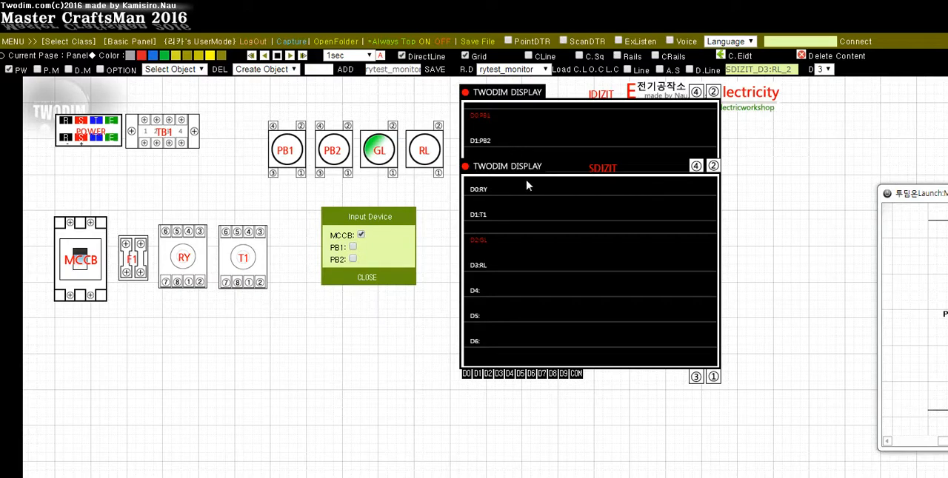
Operate PB1 momentarily from the Input Device controls, let the timer run until RL lights, and operate PB2 momentarily to record the timing traces
{"action": "left_click", "coordinate": [353, 249]}
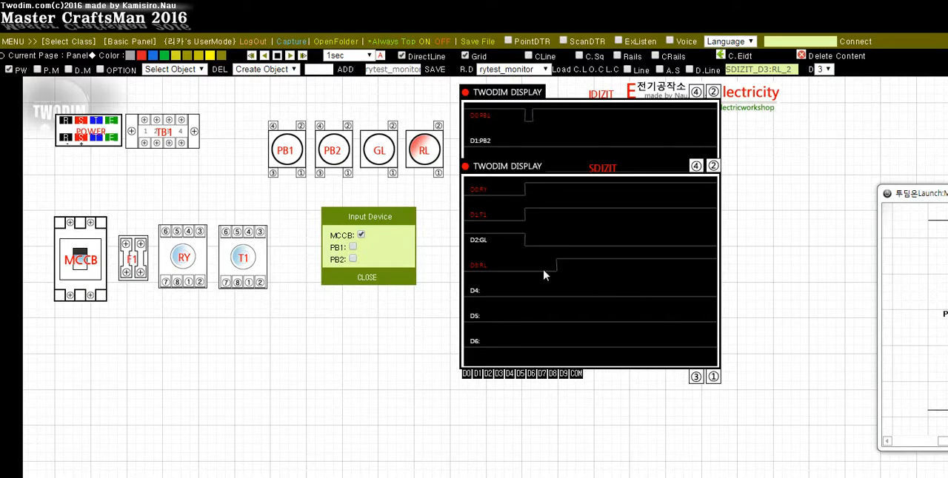
{"action": "left_click", "coordinate": [352, 259]}
{"action": "left_click", "coordinate": [352, 259]}
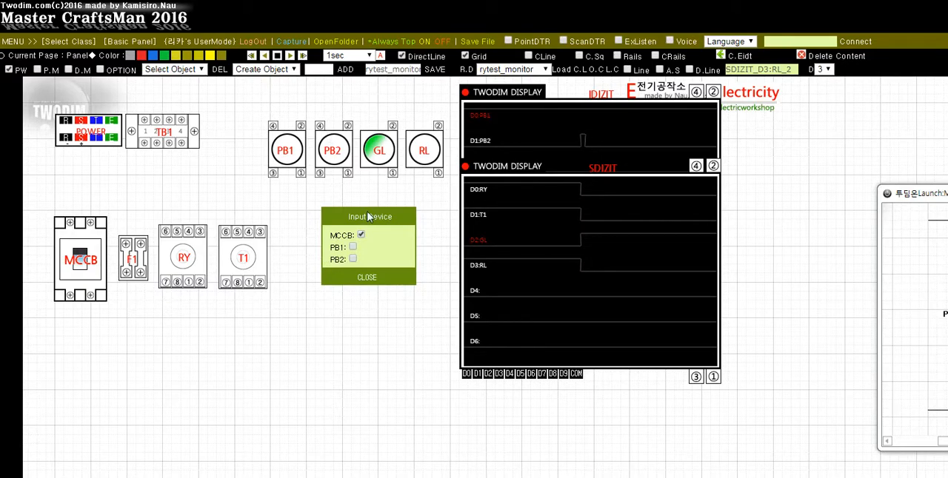
Start the circuit again with PB1, compare the display traces with the schematic placed beside the displays, and reset the circuit with PB2
{"action": "left_click", "coordinate": [353, 253]}
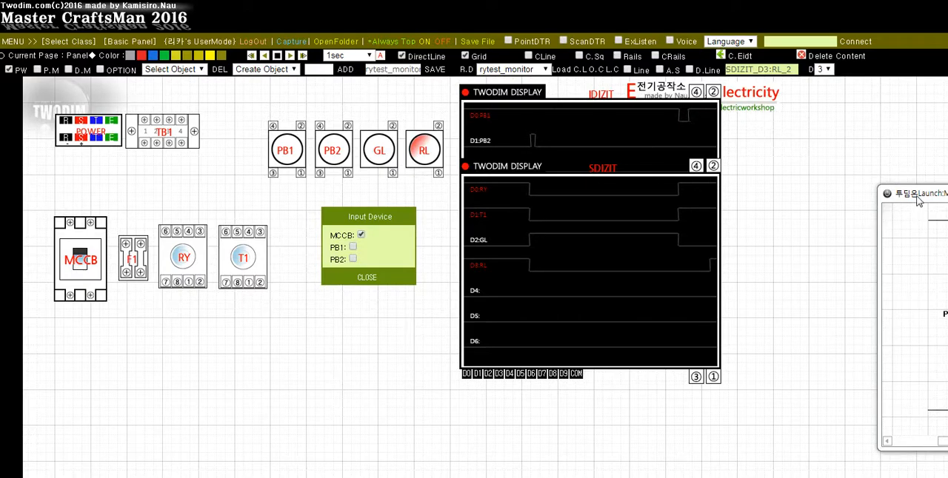
{"action": "left_click_drag", "start_coordinate": [918, 201], "coordinate": [766, 189]}
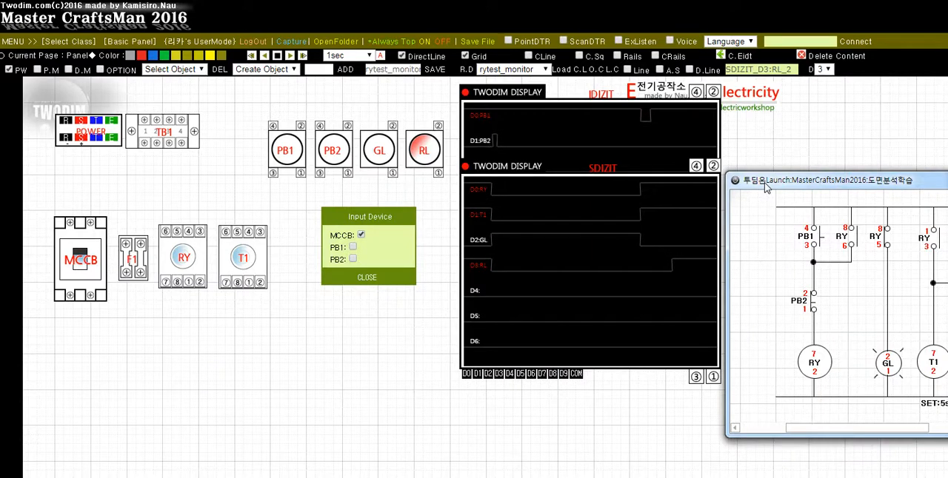
{"action": "mouse_move", "coordinate": [766, 187]}
{"action": "left_mouse_down"}
{"action": "mouse_move", "coordinate": [770, 209]}
{"action": "mouse_move", "coordinate": [772, 192]}
{"action": "left_mouse_up"}
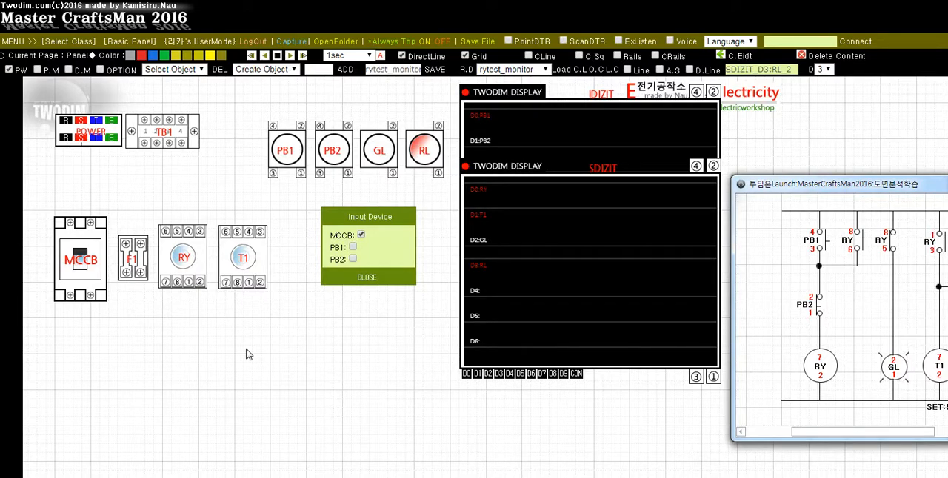
{"action": "left_click", "coordinate": [354, 259]}
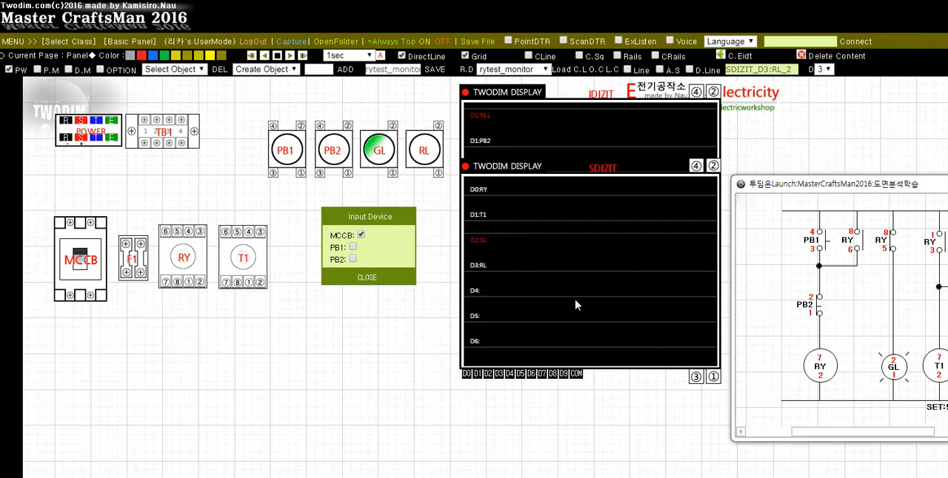
Bring the circuit schematic fully into view over the panel for a final review and close it
{"action": "left_click_drag", "start_coordinate": [788, 189], "coordinate": [788, 162]}
{"action": "left_click_drag", "start_coordinate": [871, 164], "coordinate": [324, 165]}
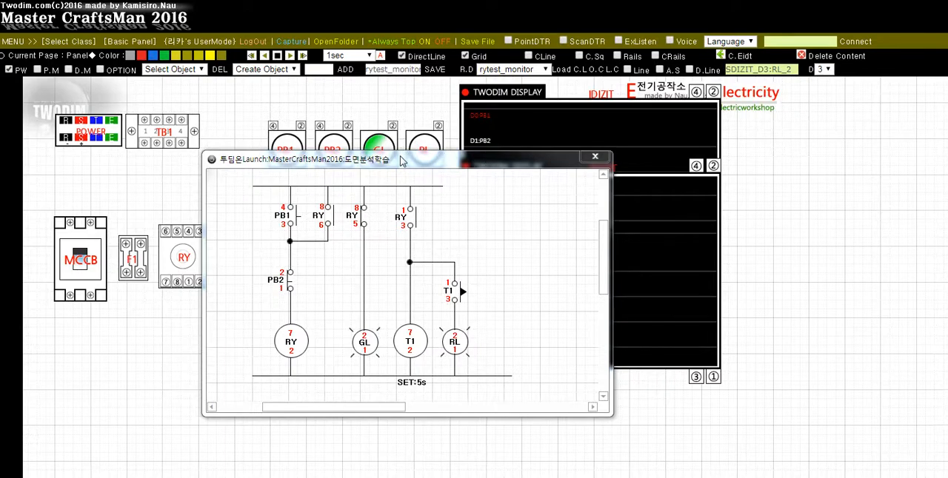
{"action": "left_click_drag", "start_coordinate": [401, 162], "coordinate": [362, 193]}
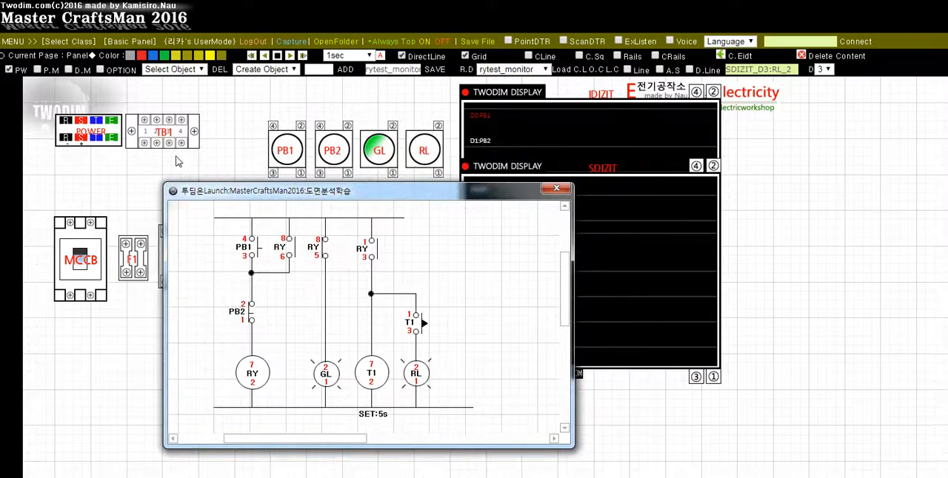
{"action": "left_click", "coordinate": [556, 189]}
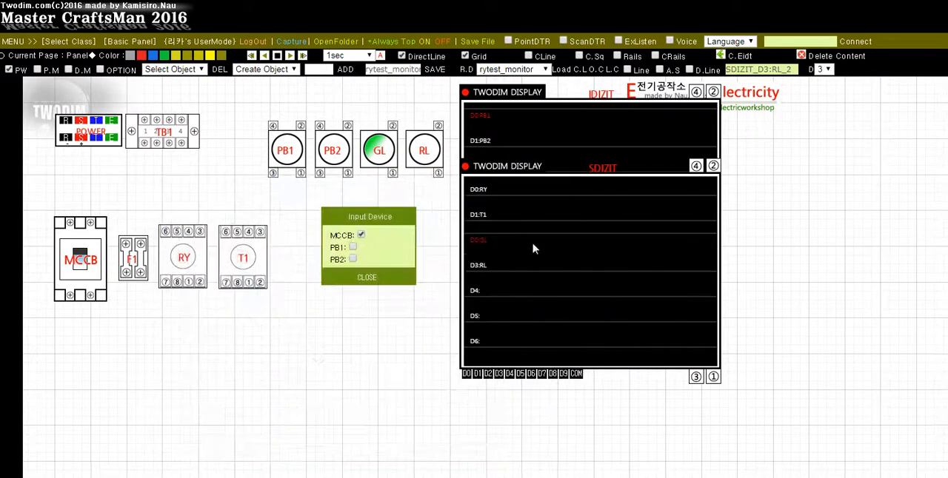
Run a last timing cycle with the panel's own PB1 and PB2 buttons and switch off the MCCB
{"action": "left_click", "coordinate": [288, 154]}
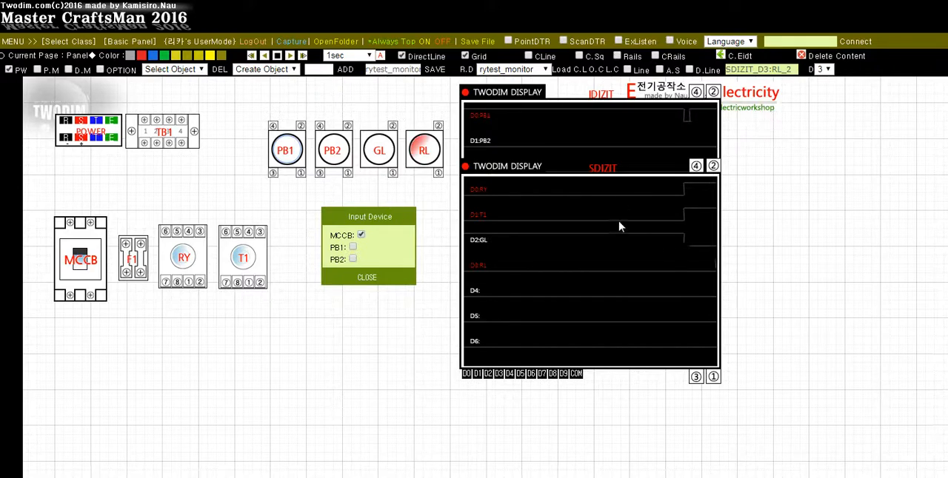
{"action": "left_click", "coordinate": [334, 151]}
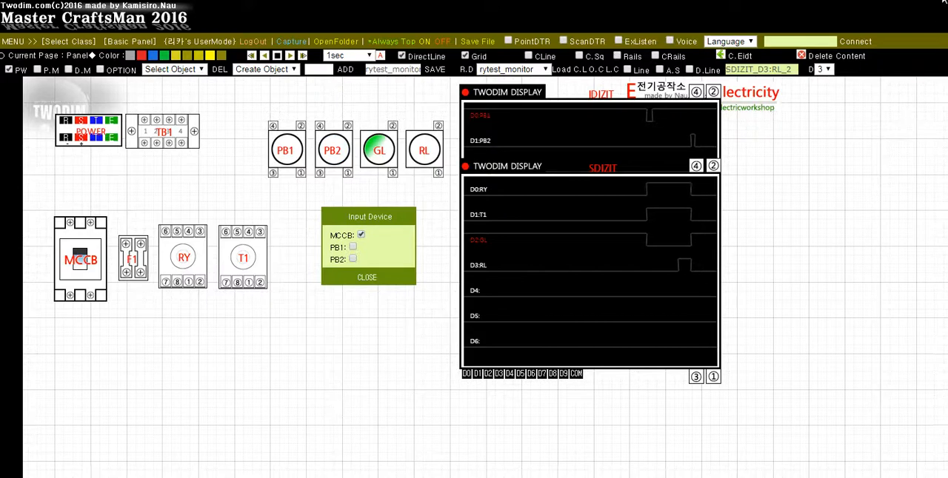
{"action": "left_click", "coordinate": [81, 260]}
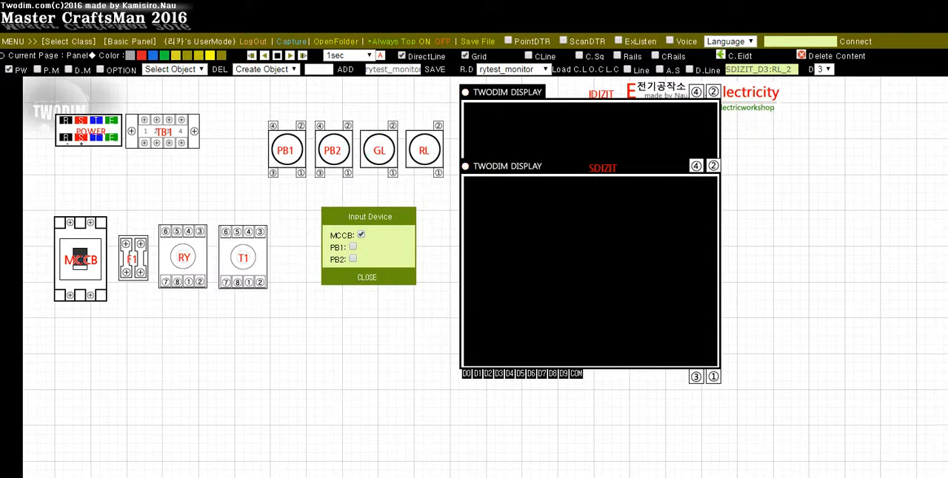